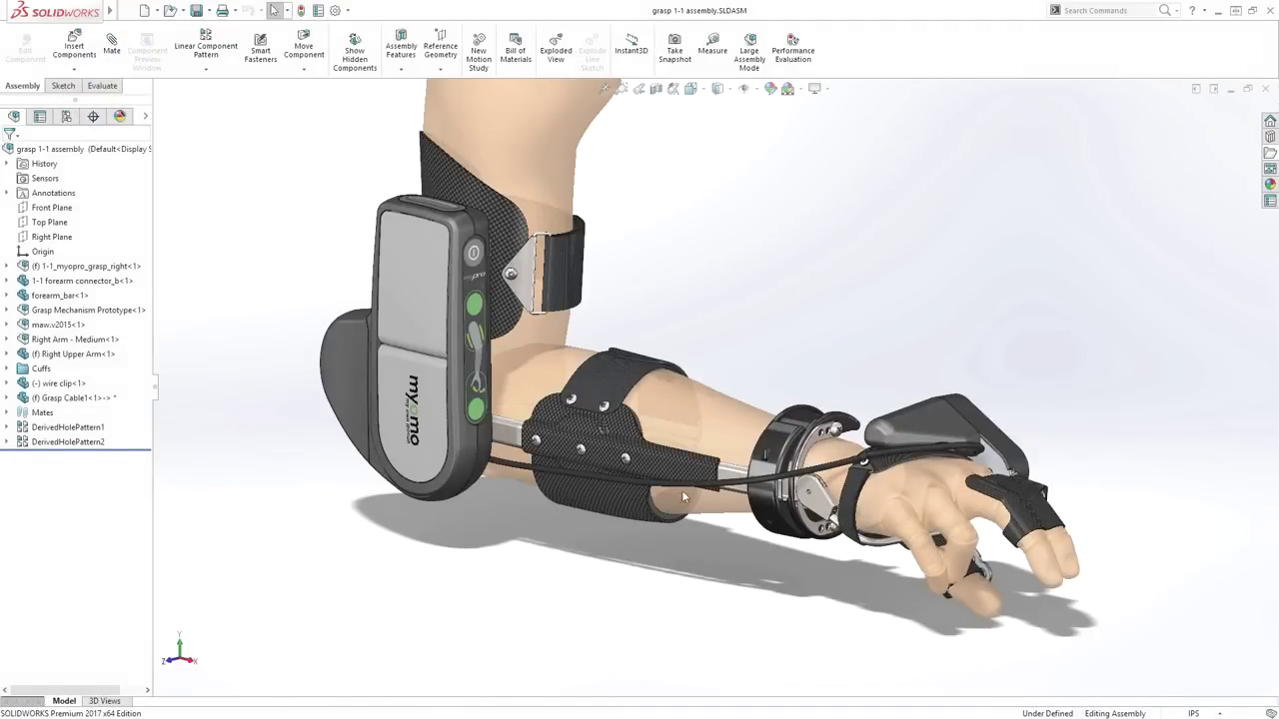
# - Orbit the arm brace assembly to the wrist side and select the grasp component
pyautogui.moveTo(675, 473); pyautogui.dragTo(478, 462, button='middle')
pyautogui.click(474, 476)
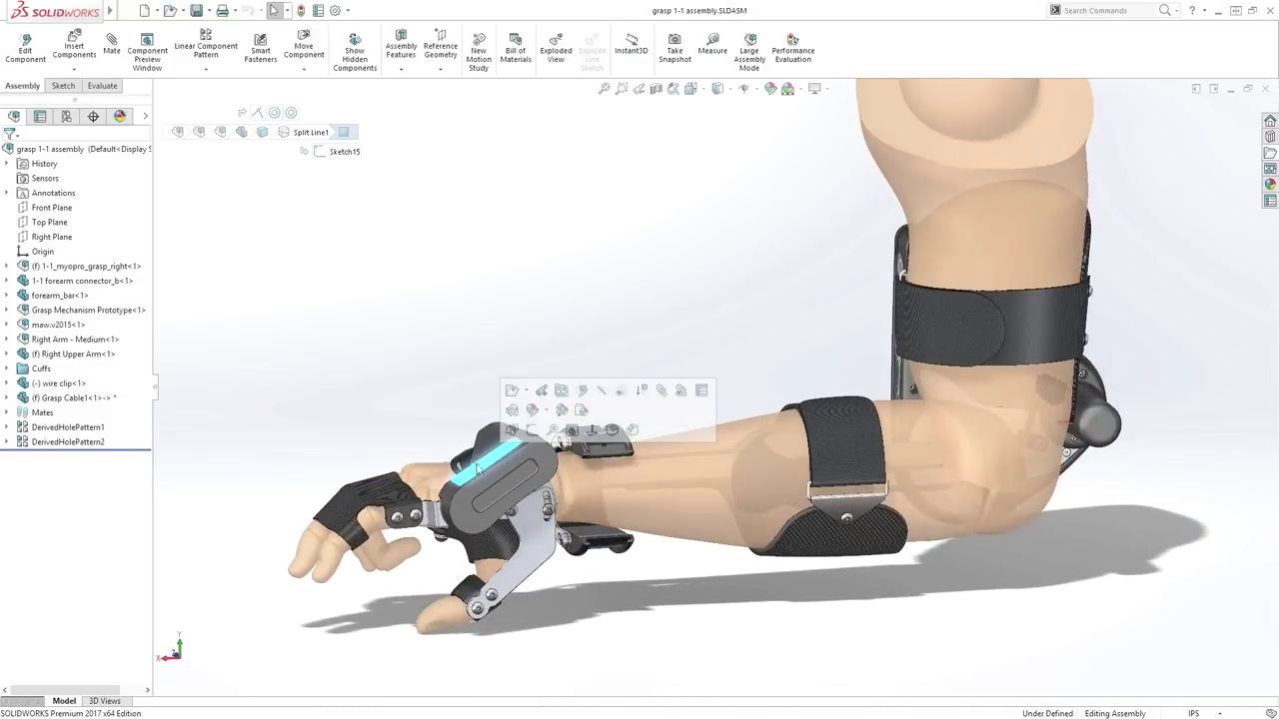
# - Open Grasp Outer Shell and start an offset-face chamfer on both boss tops plus a 0.4 mm rim edge
pyautogui.click(513, 399)
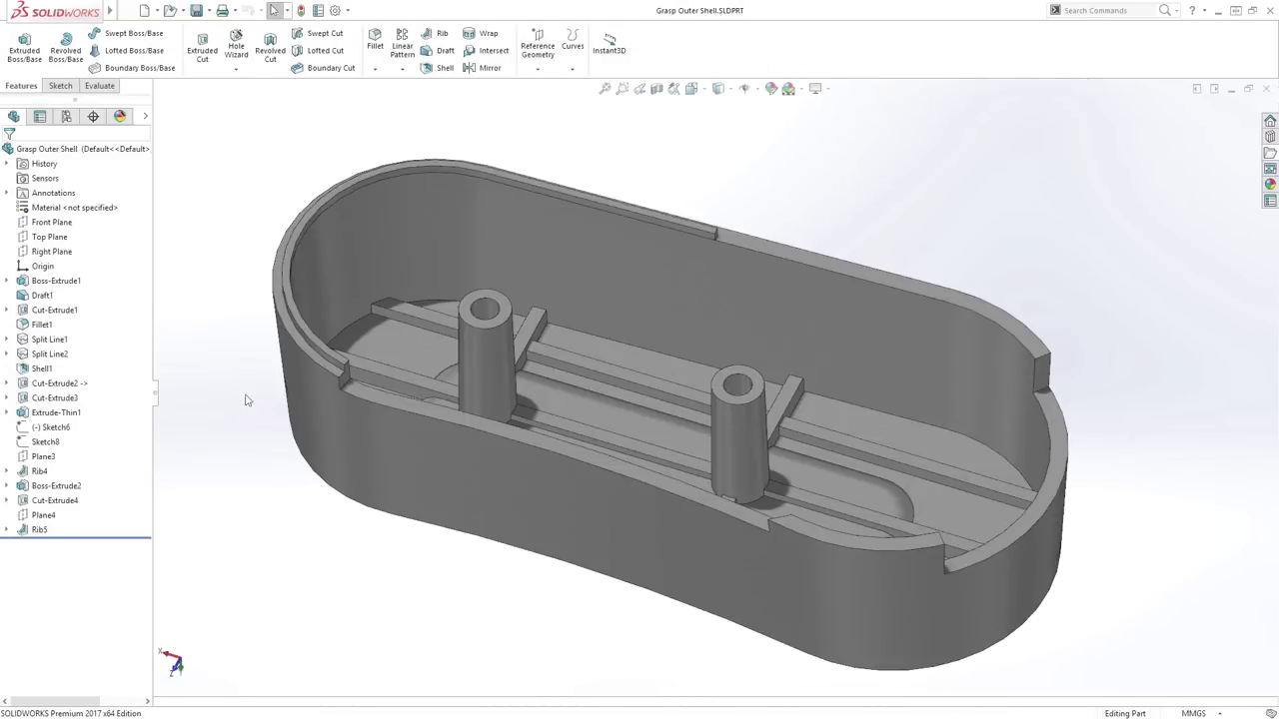
pyautogui.moveTo(212, 402); pyautogui.dragTo(257, 368, button='right')
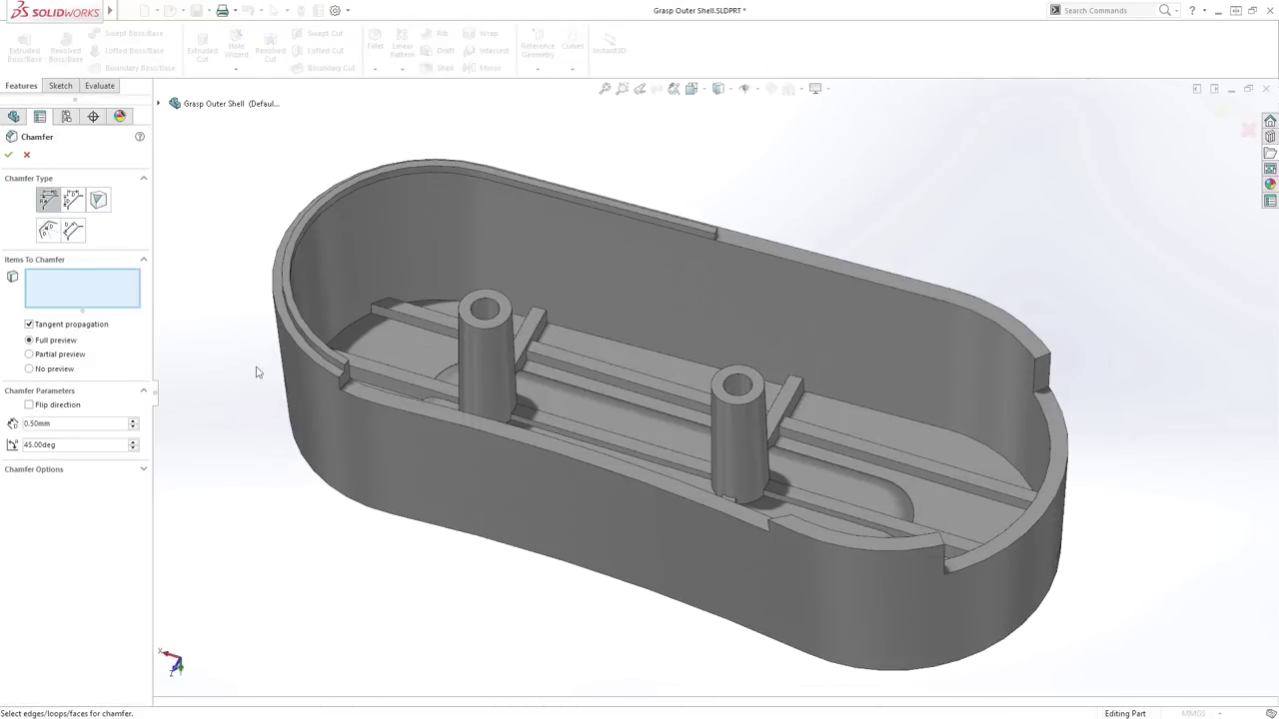
pyautogui.click(47, 231)
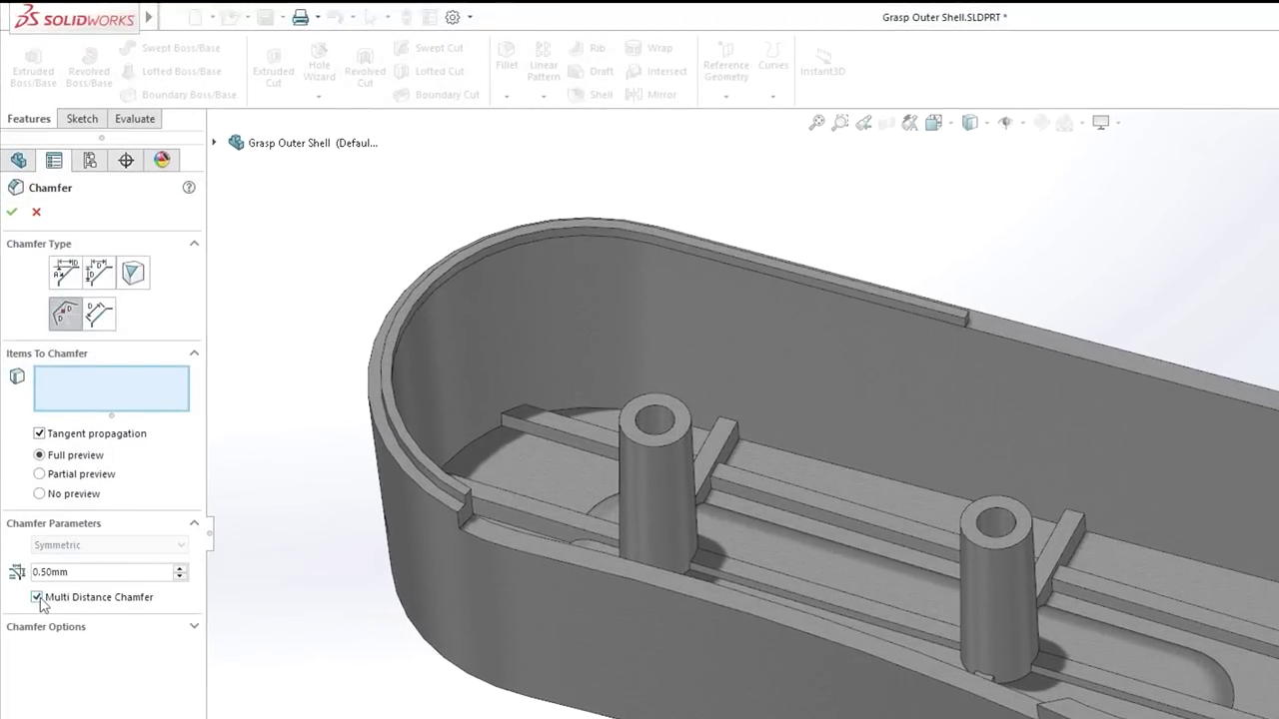
pyautogui.click(966, 536)
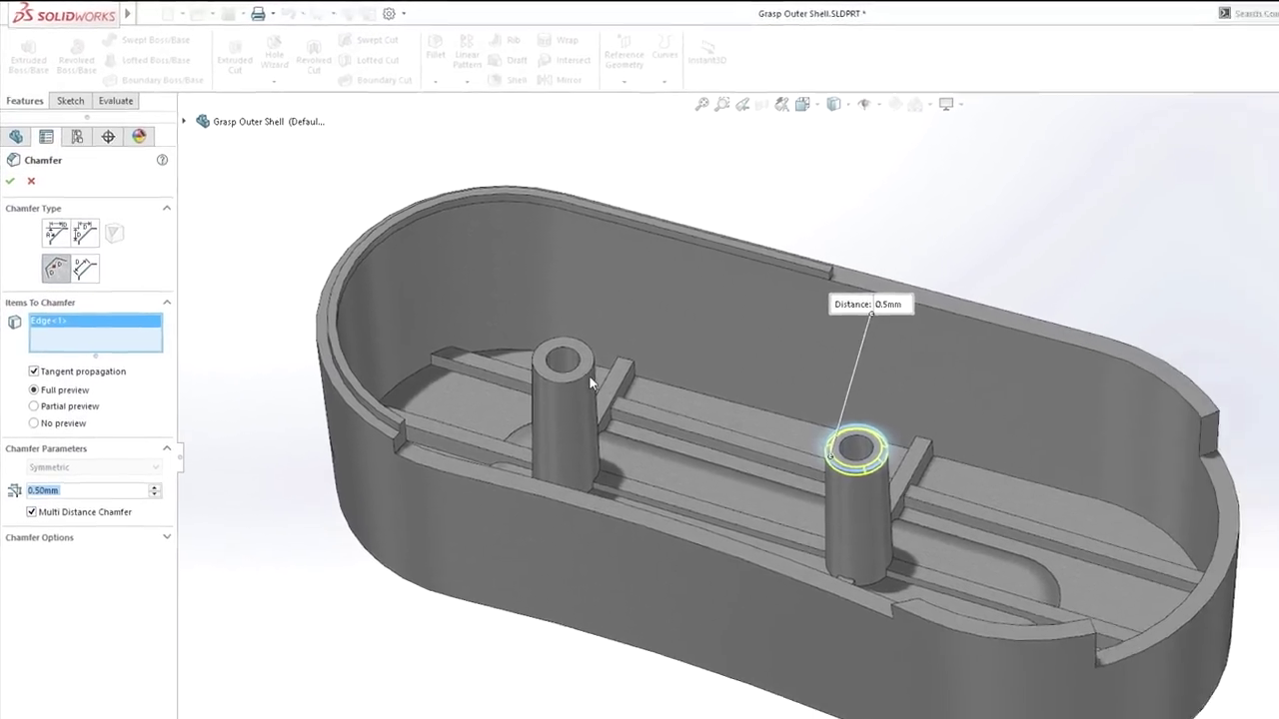
pyautogui.click(680, 439)
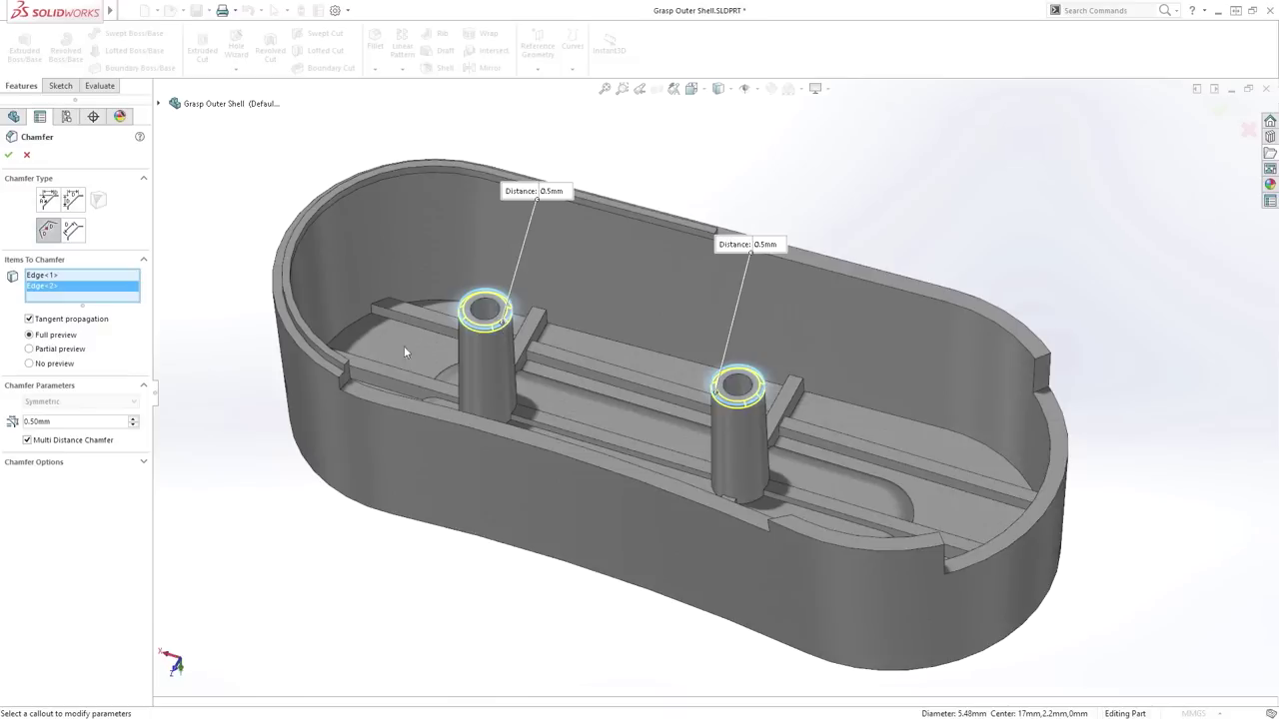
pyautogui.click(322, 366)
pyautogui.click(224, 374)
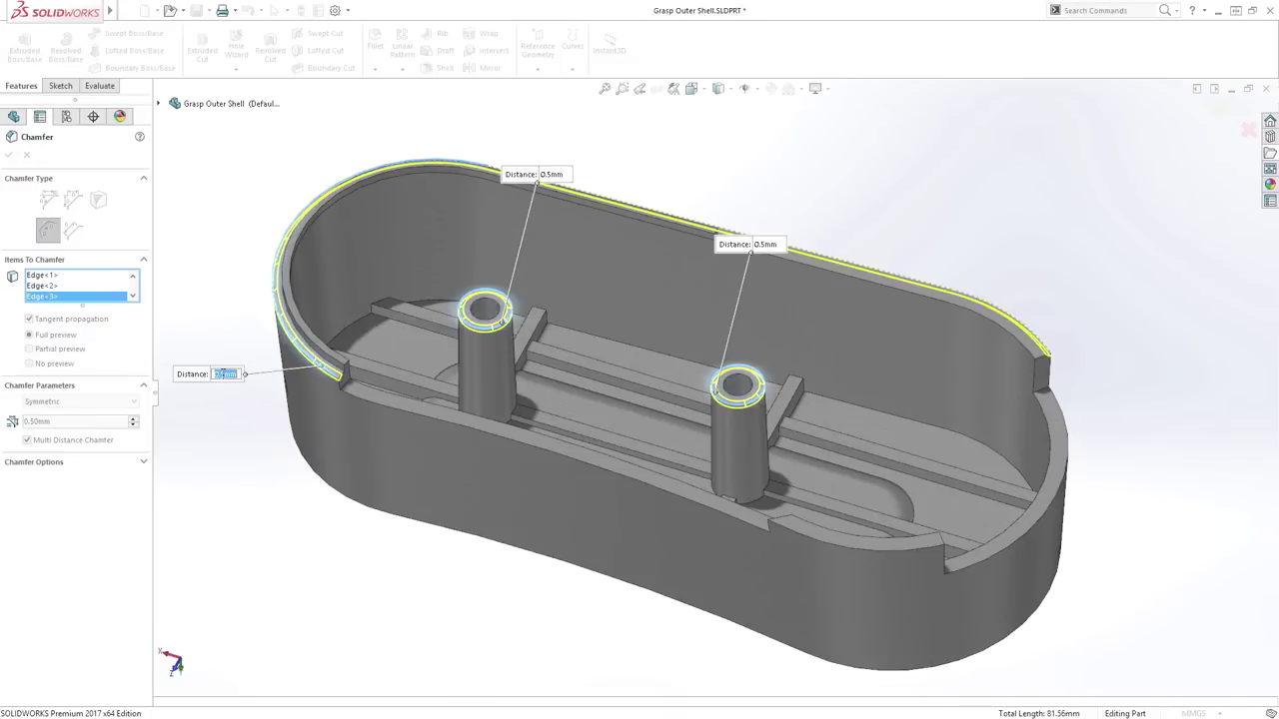
pyautogui.write('0.4')
pyautogui.press('Return')
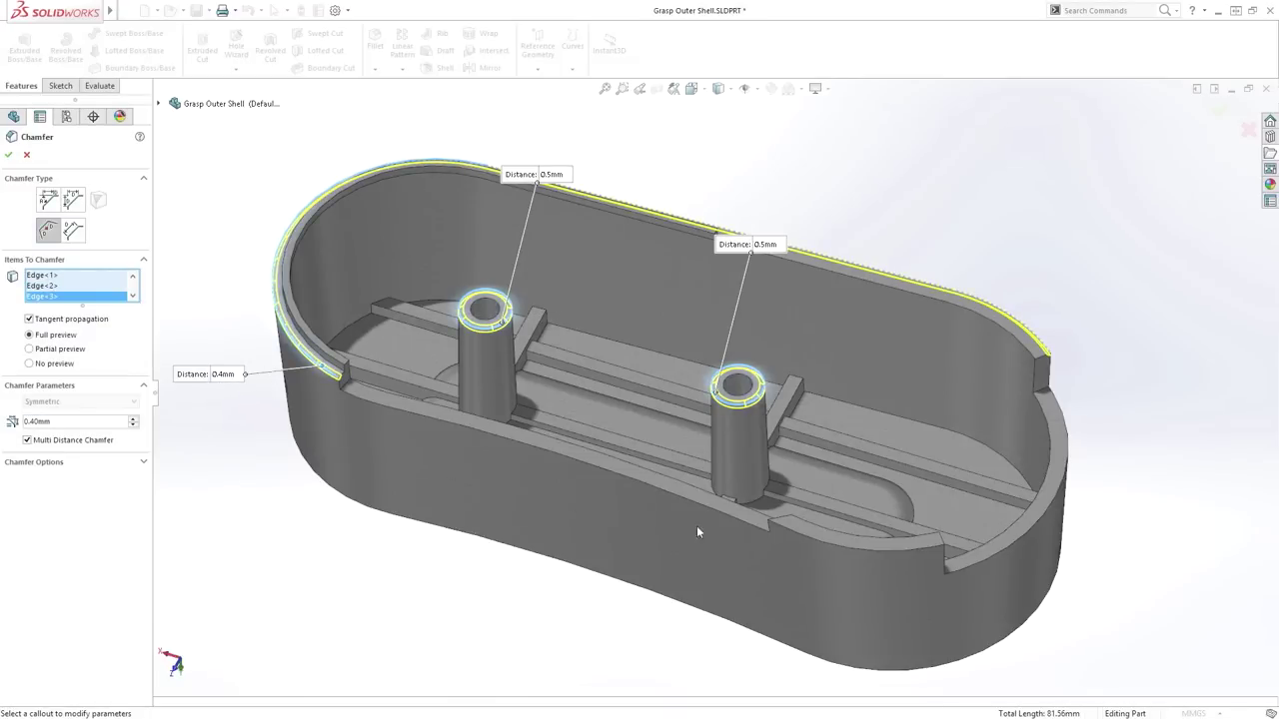
# - Add further rim edges at 0.3 mm and the right inner rim edge, then accept the chamfer
pyautogui.click(790, 528)
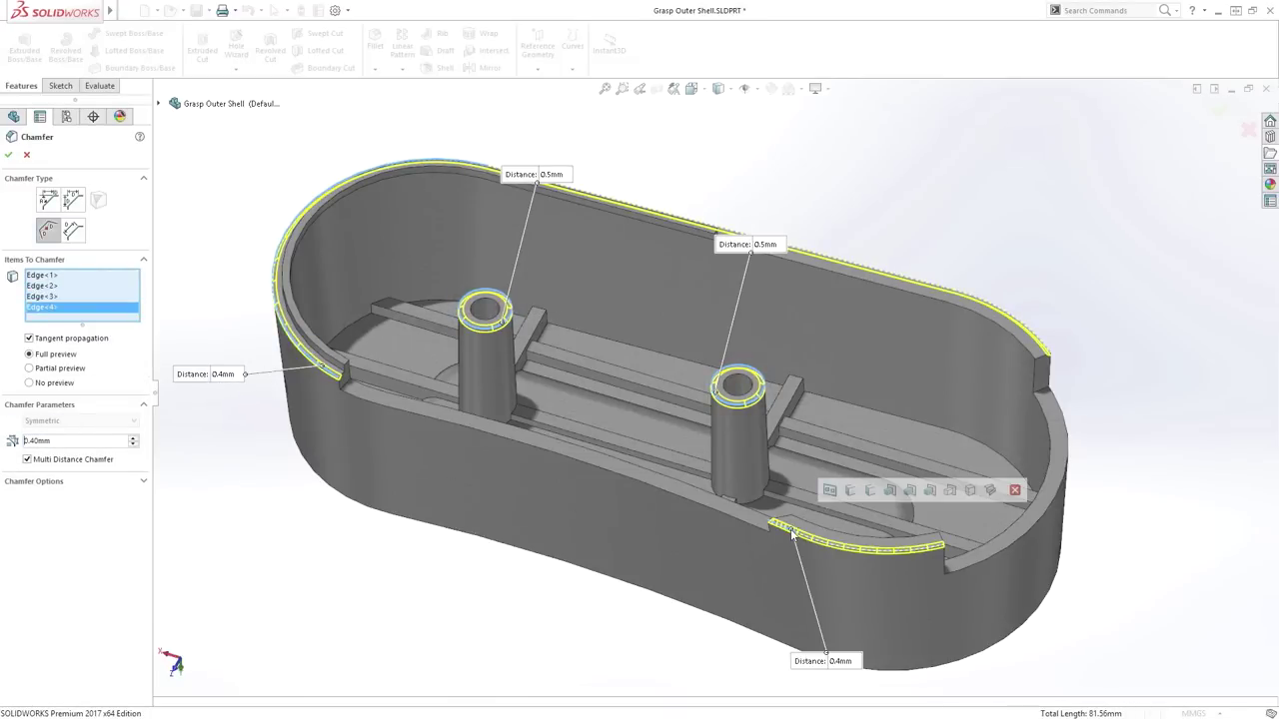
pyautogui.click(658, 486)
pyautogui.click(707, 619)
pyautogui.write('0.3')
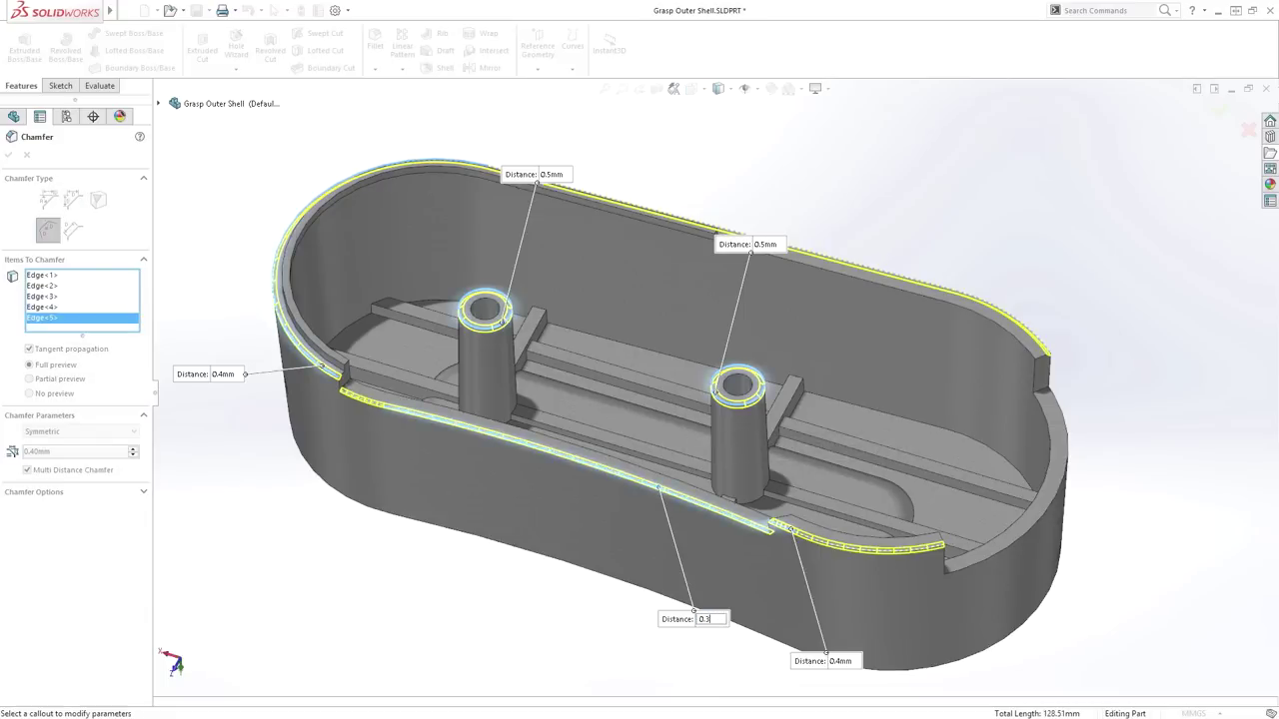
pyautogui.press('Return')
pyautogui.click(957, 569)
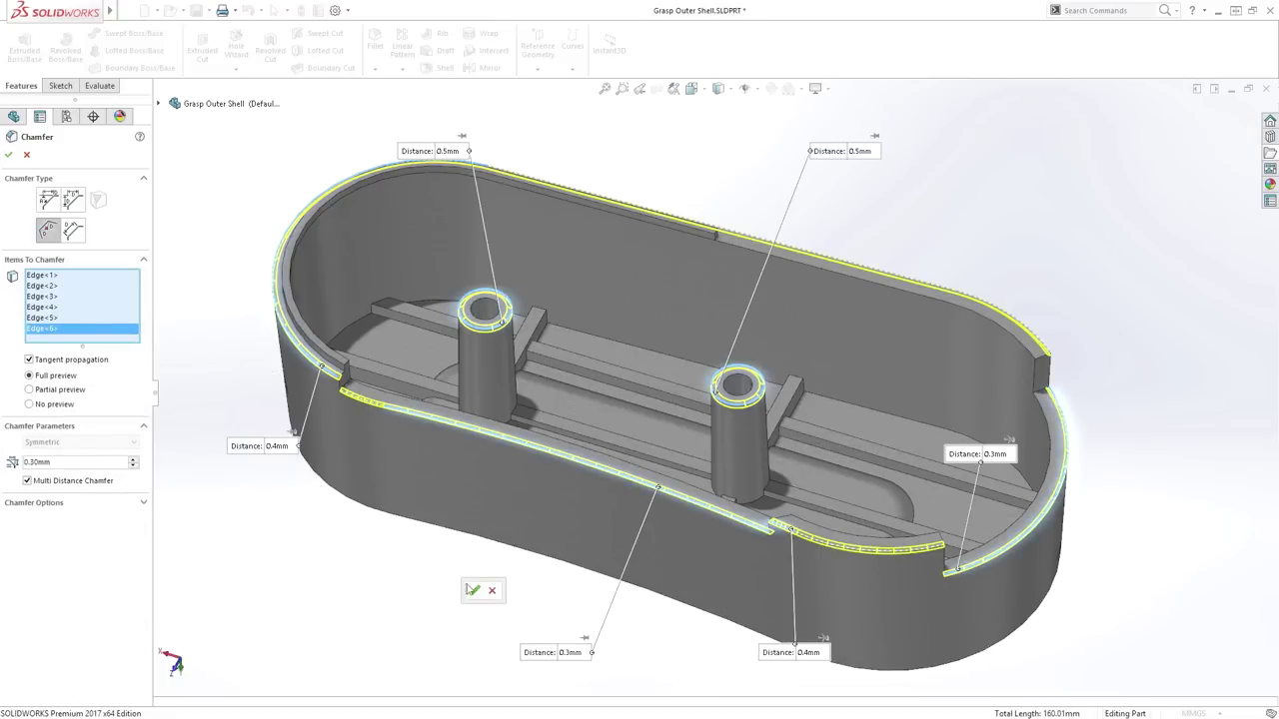
pyautogui.click(472, 591)
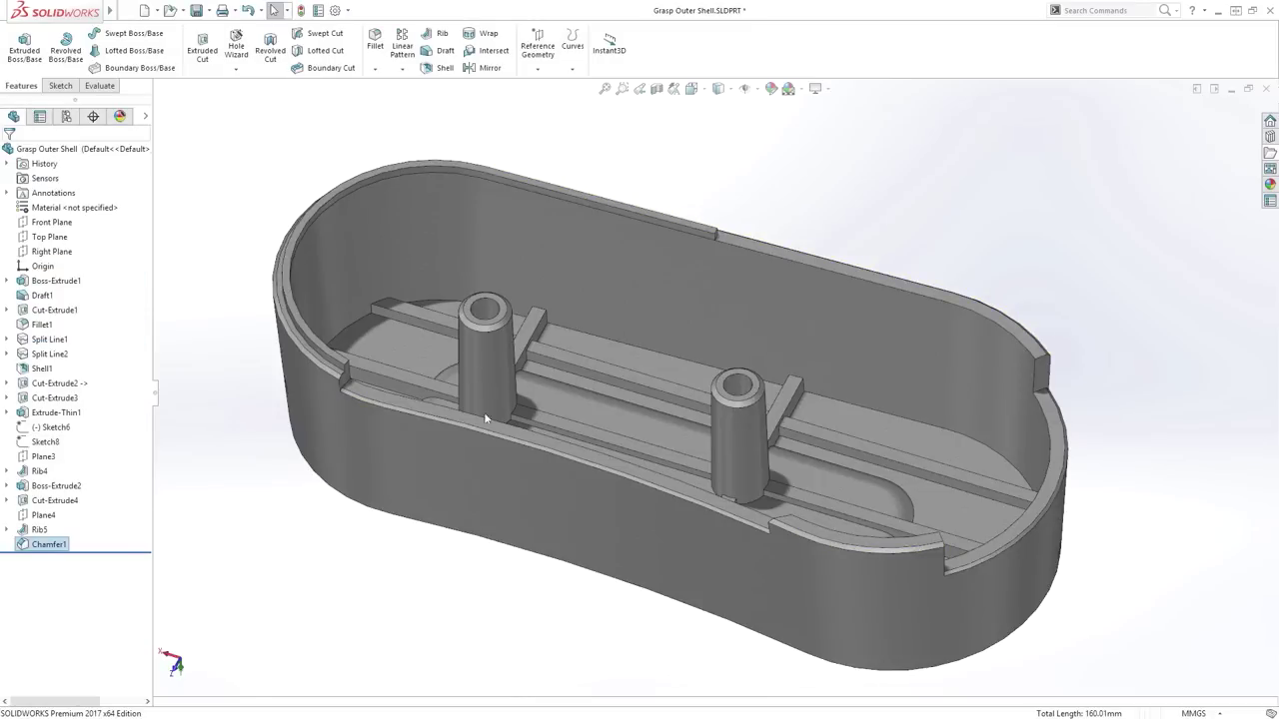
# - Roll the part back to before Shell1
pyautogui.moveTo(485, 157); pyautogui.dragTo(711, 527, button='middle')
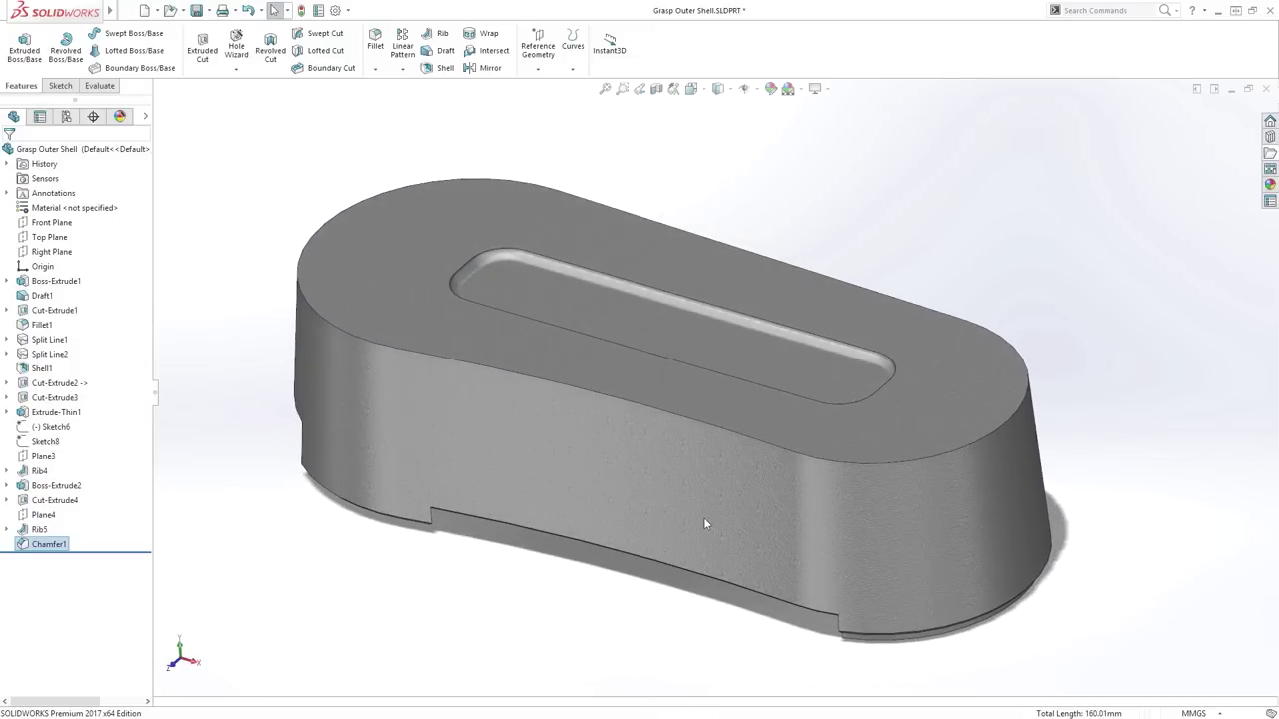
pyautogui.click(45, 371)
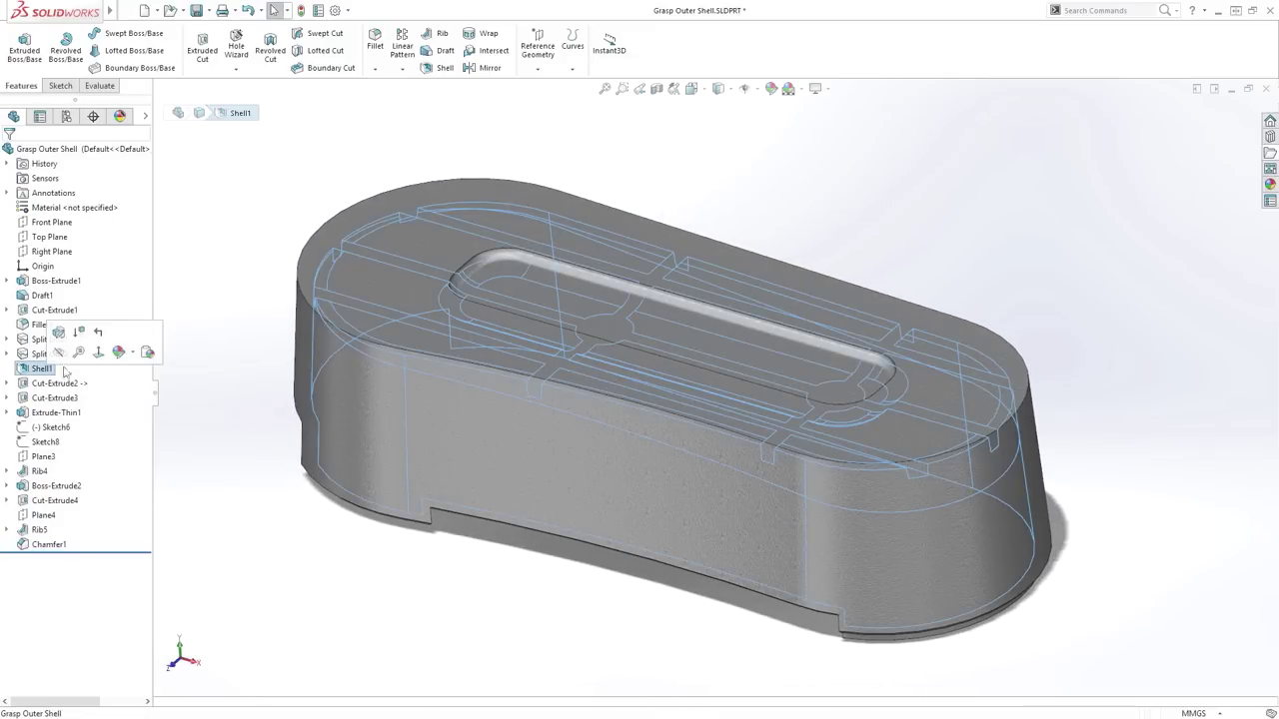
pyautogui.click(98, 340)
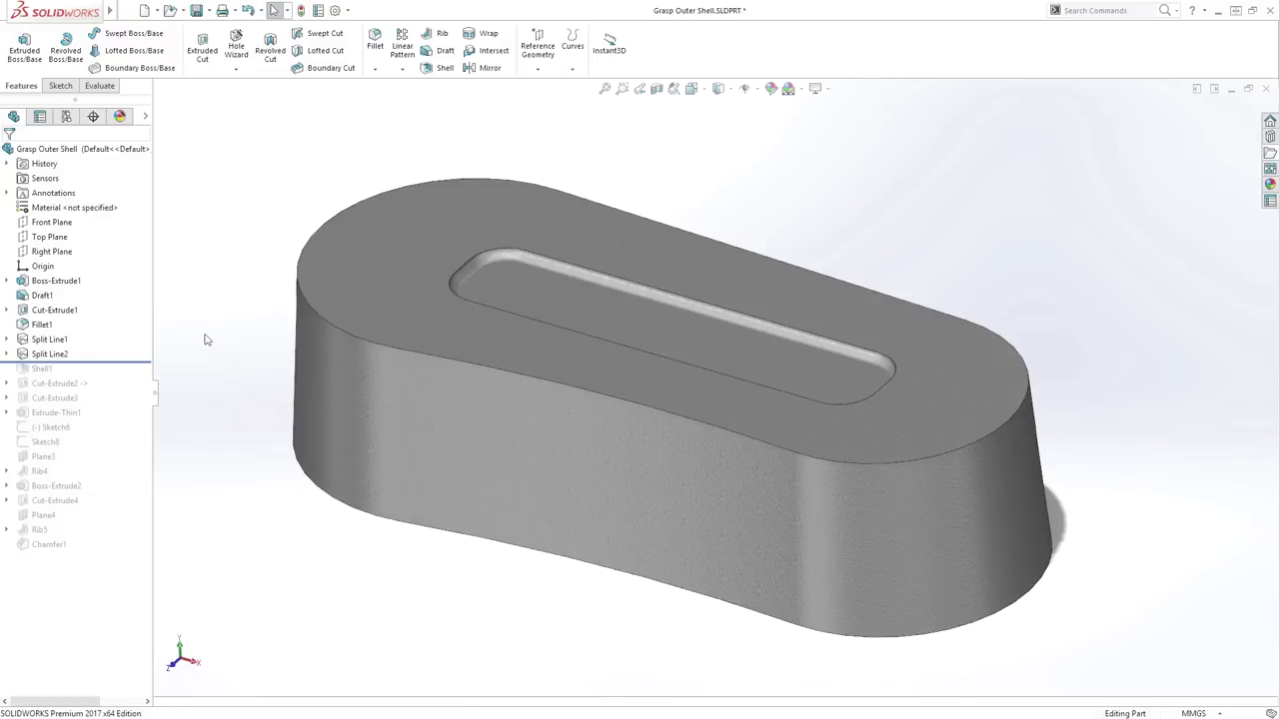
# - Add a face-face hold-line chamfer between the top face and the side wall
pyautogui.press('s')
pyautogui.click(249, 300)
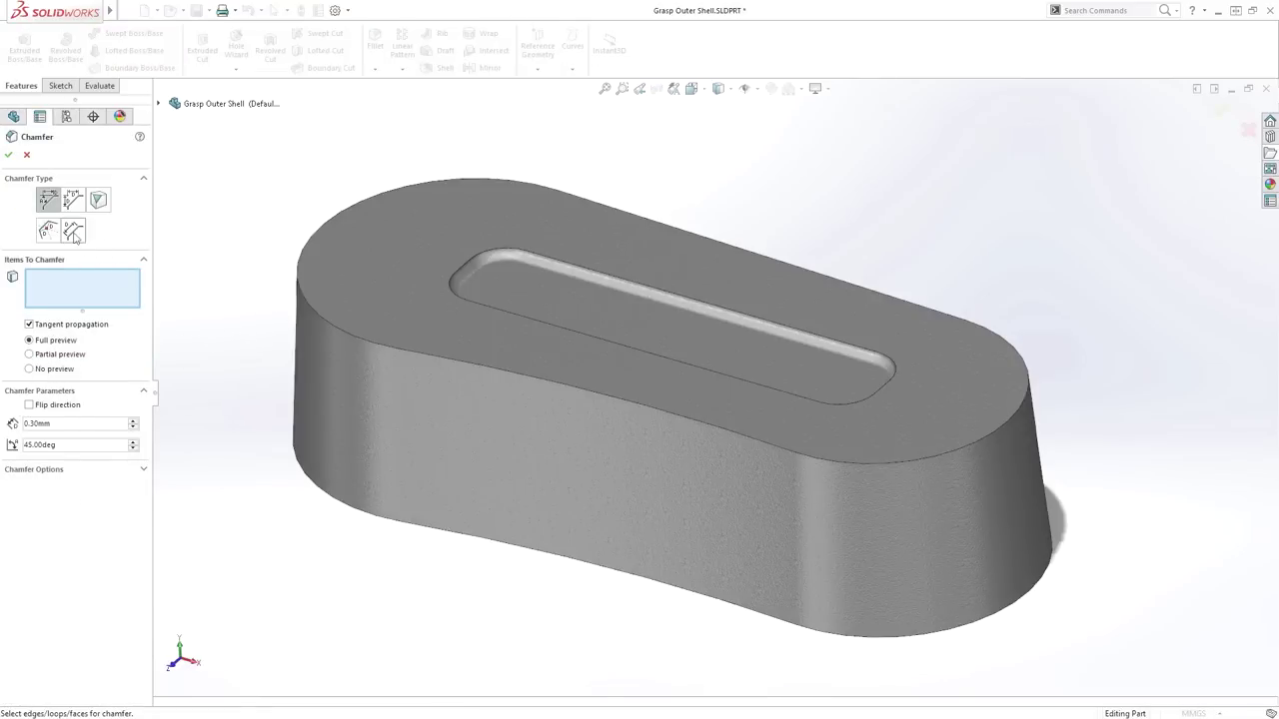
pyautogui.click(73, 230)
pyautogui.click(317, 283)
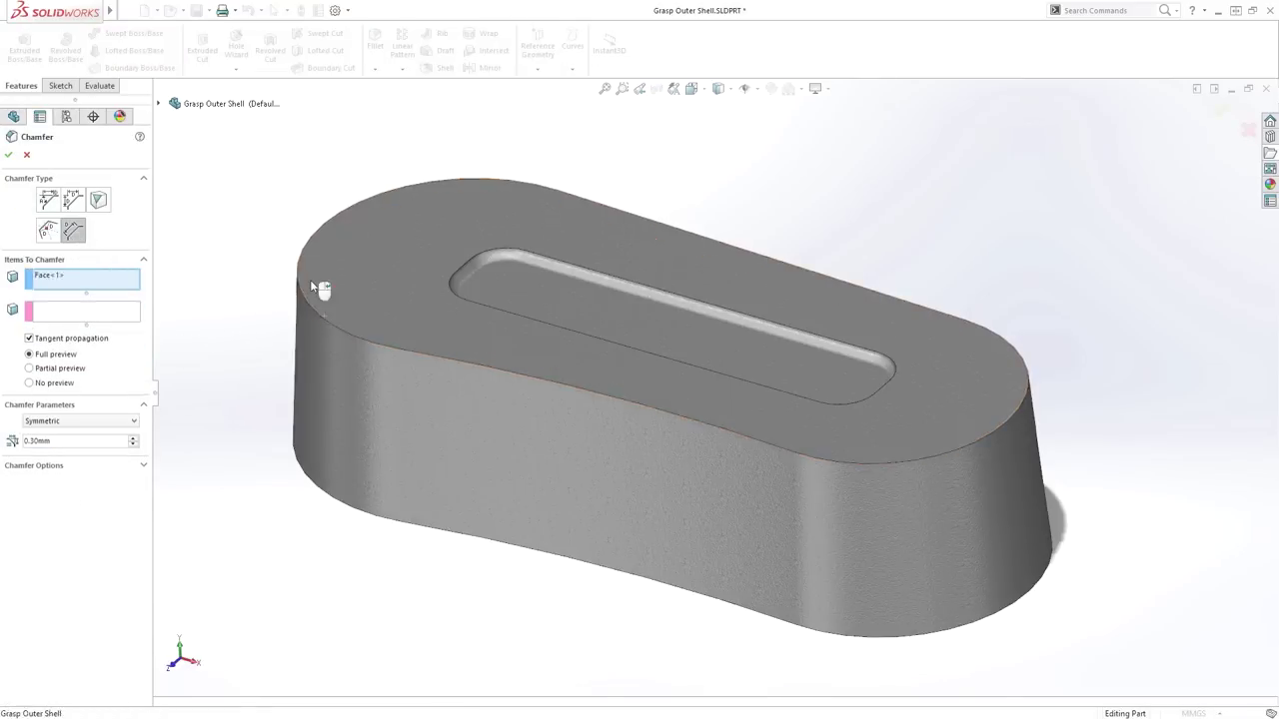
pyautogui.click(114, 316)
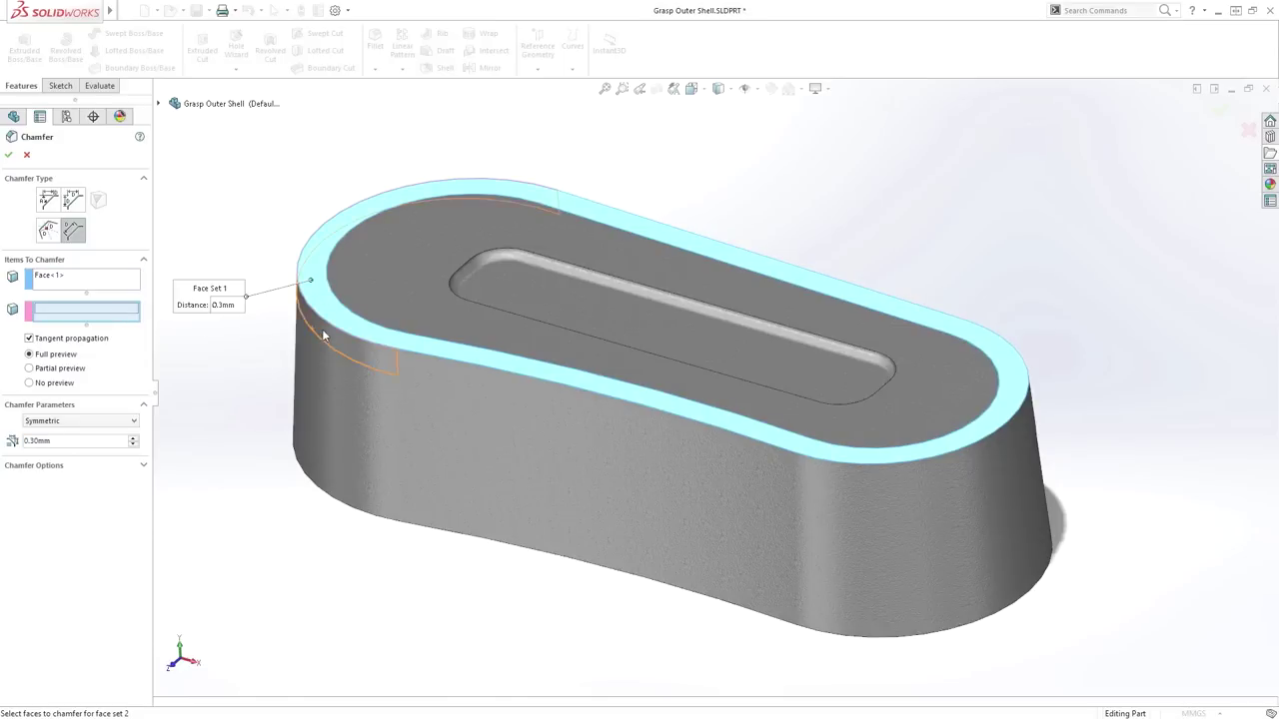
pyautogui.click(323, 335)
pyautogui.click(117, 423)
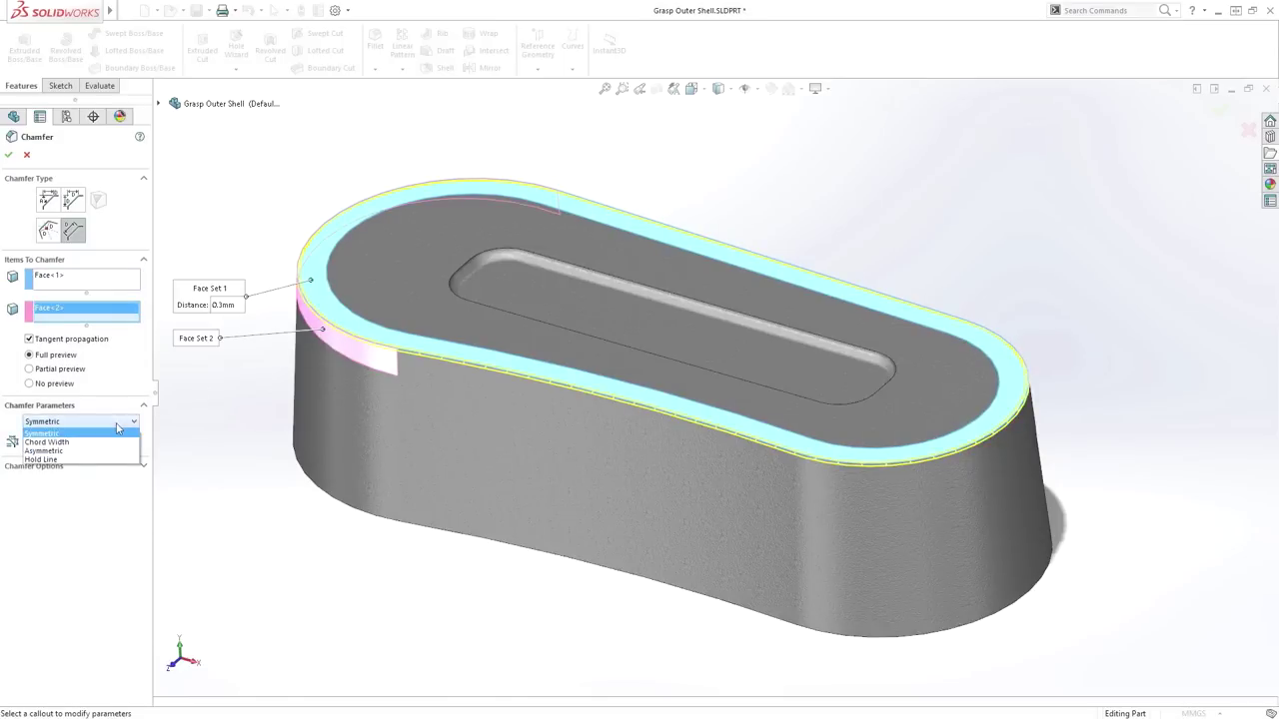
pyautogui.click(112, 455)
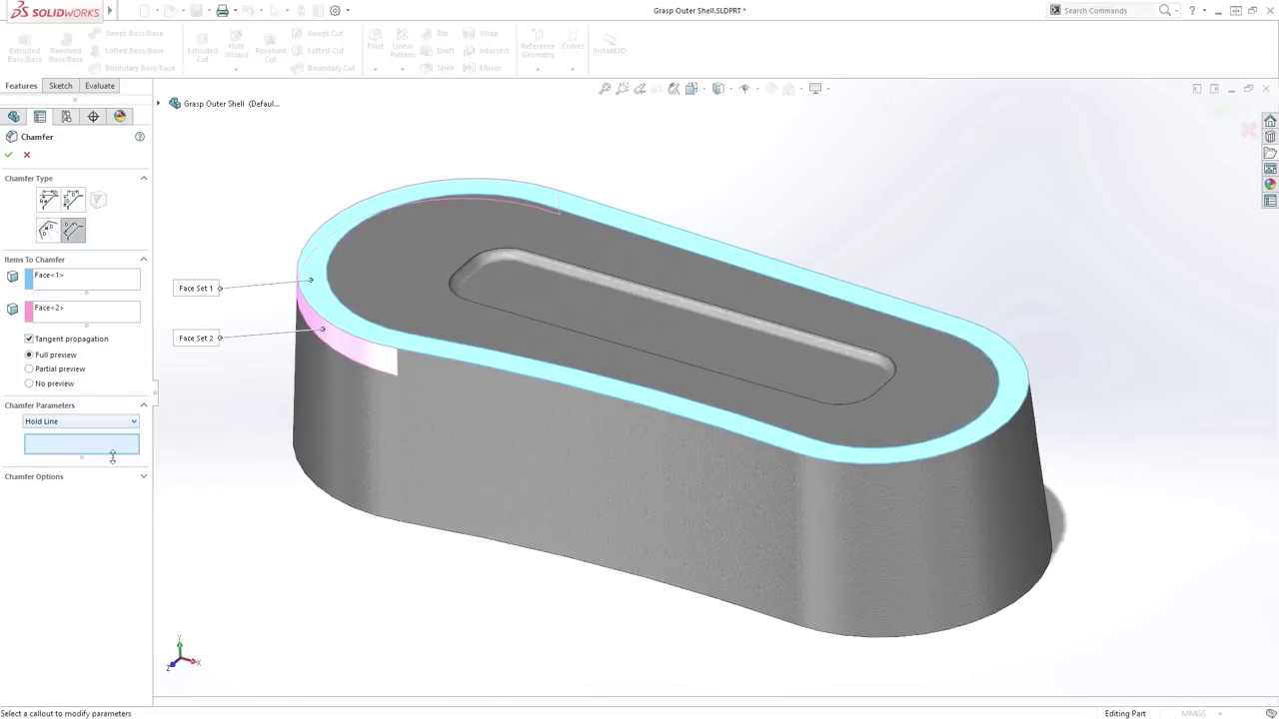
pyautogui.click(329, 345)
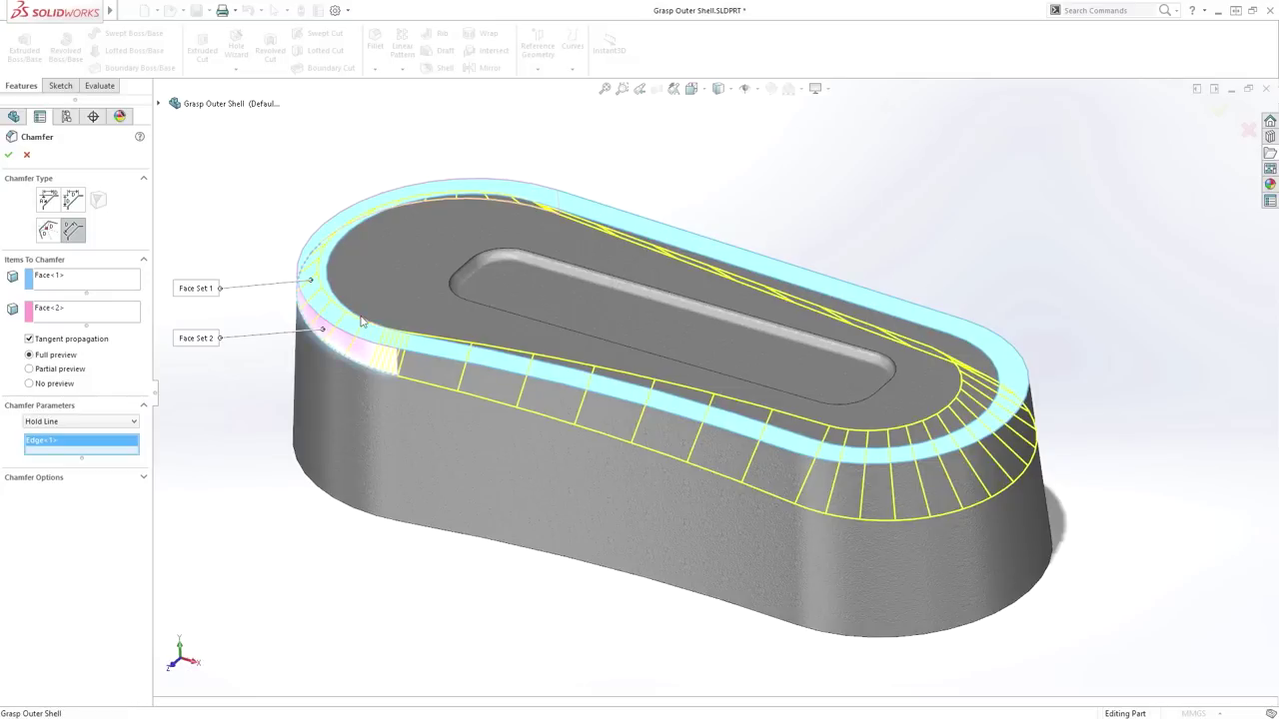
pyautogui.press('Return')
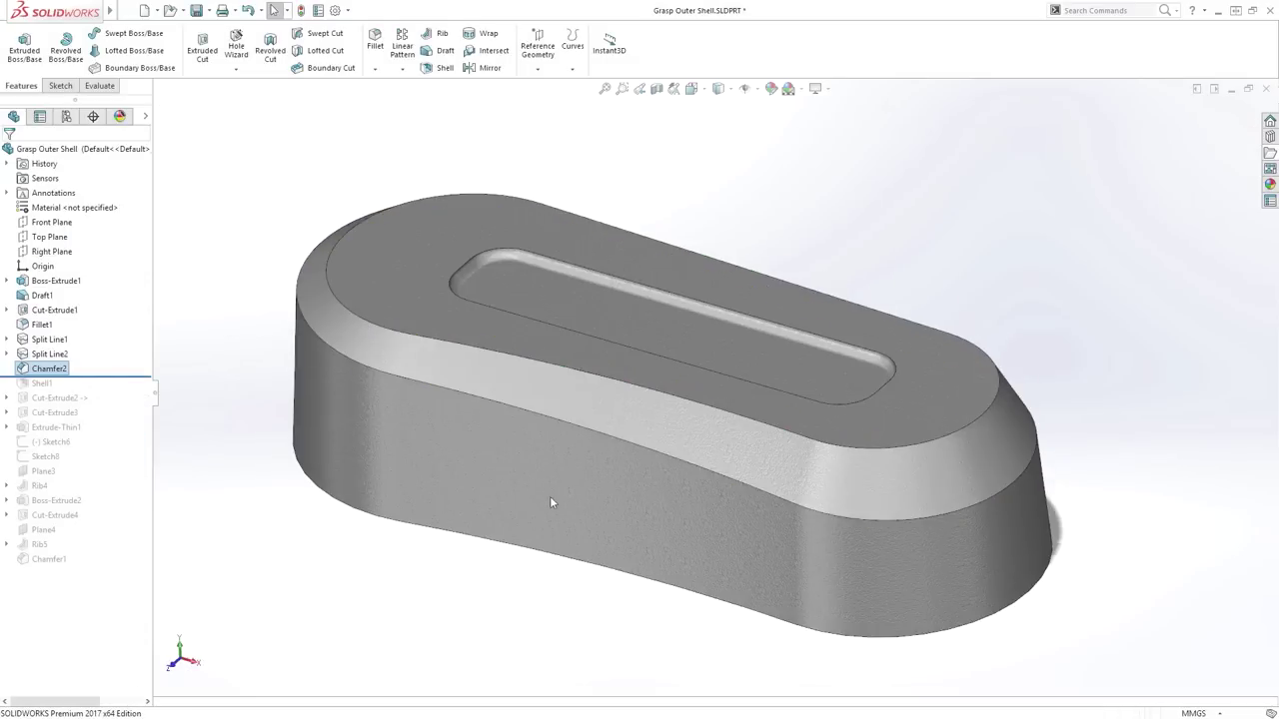
pyautogui.moveTo(551, 499)
pyautogui.mouseDown(button='middle')
pyautogui.moveTo(582, 517)
pyautogui.moveTo(545, 490)
pyautogui.mouseUp(button='middle')
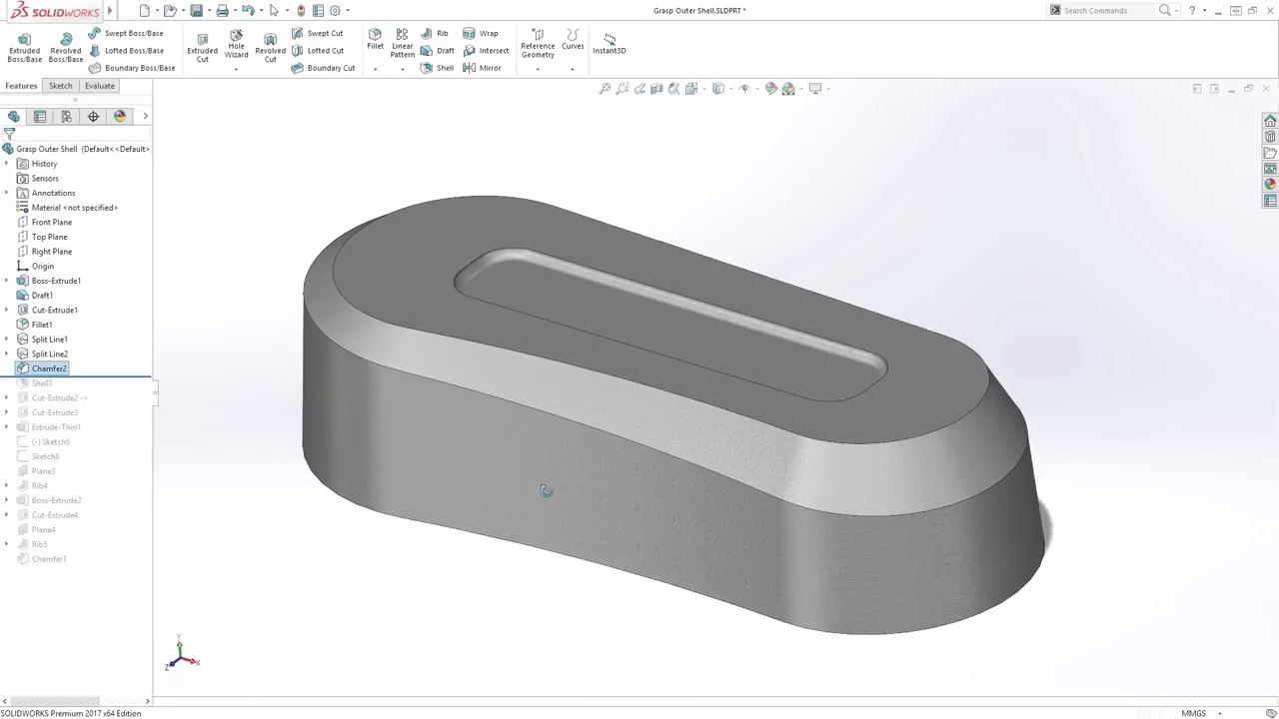
# - Convert Chamfer2 into a curvature-continuous fillet, then roll the model forward below Boss-Extrude2
pyautogui.click(423, 355)
pyautogui.click(463, 289)
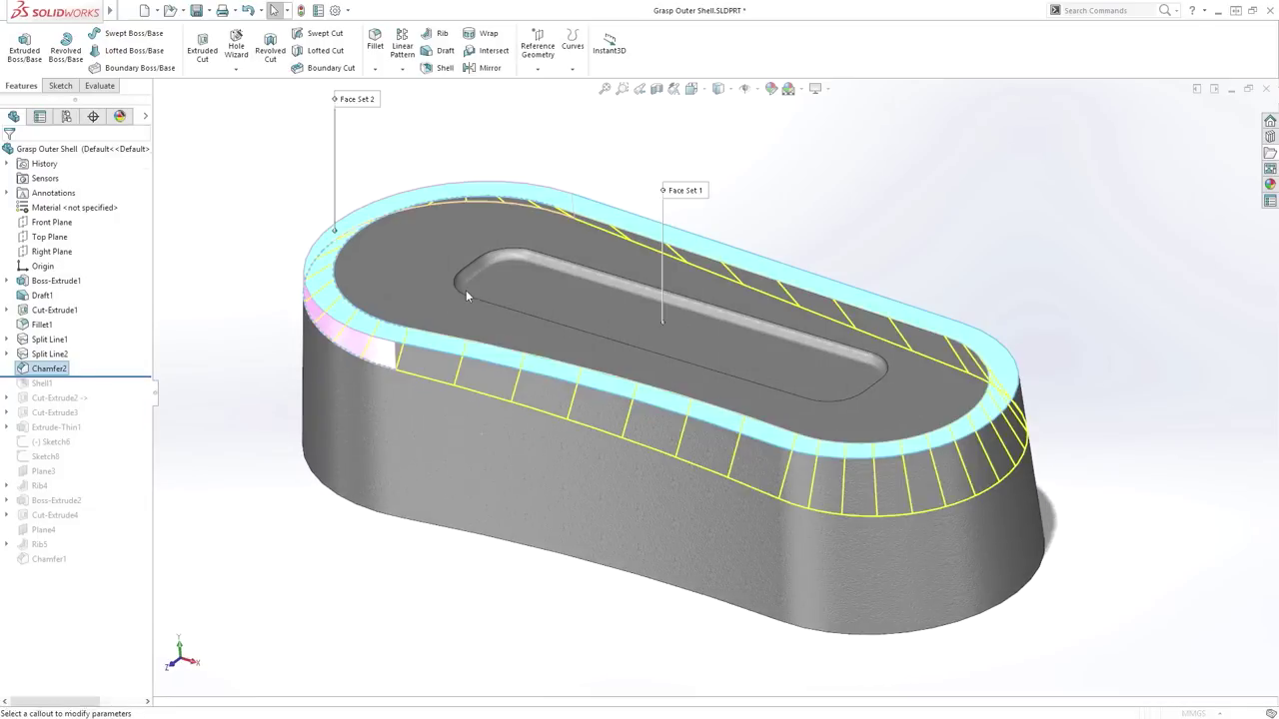
pyautogui.click(74, 201)
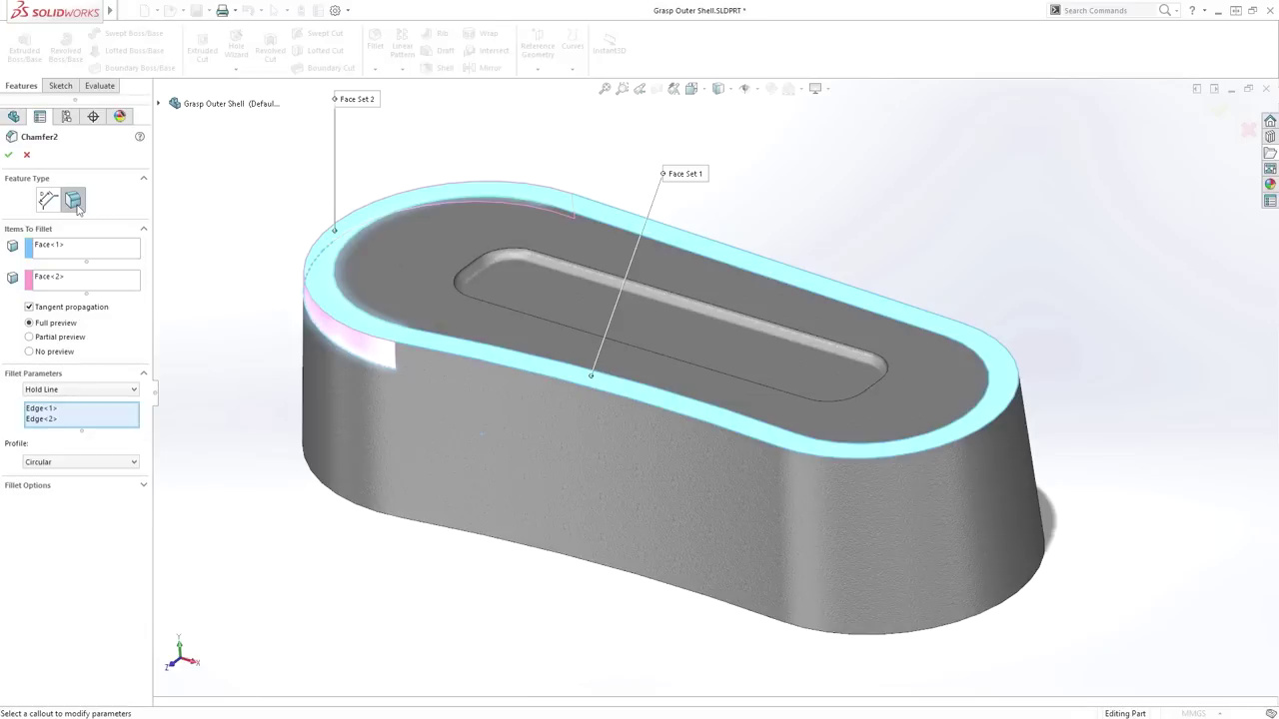
pyautogui.click(88, 462)
pyautogui.click(90, 484)
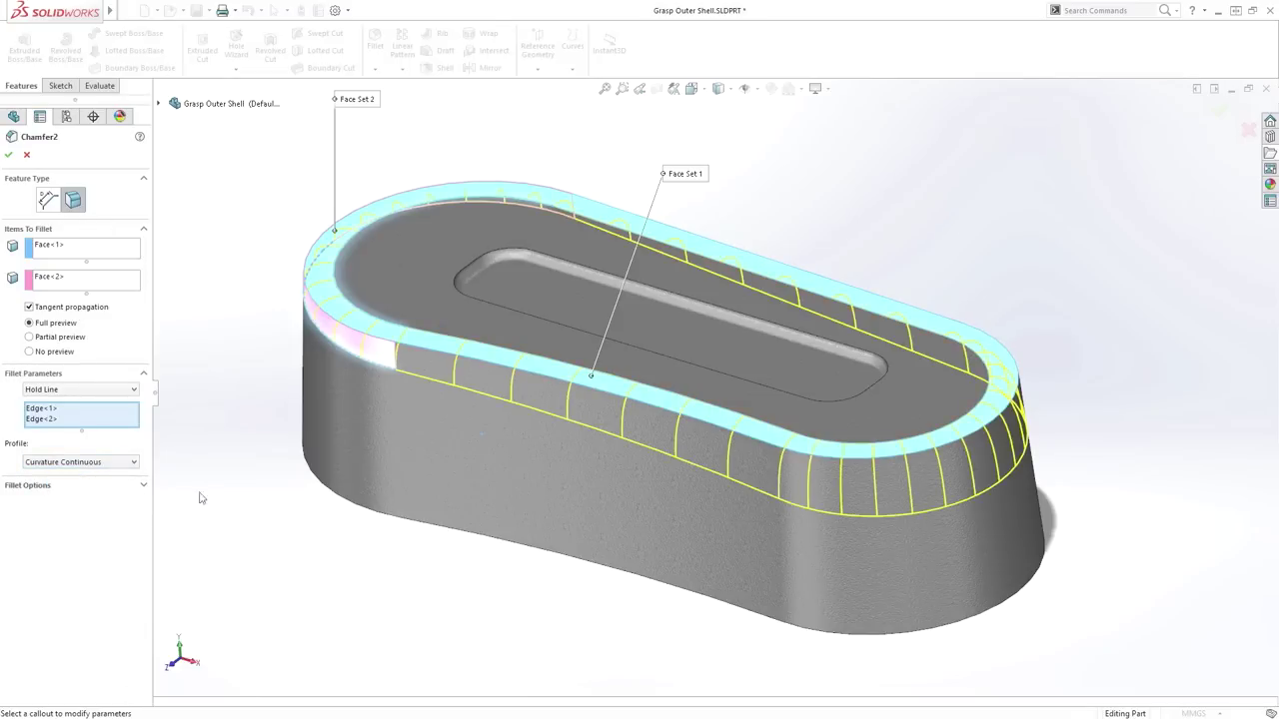
pyautogui.click(234, 508)
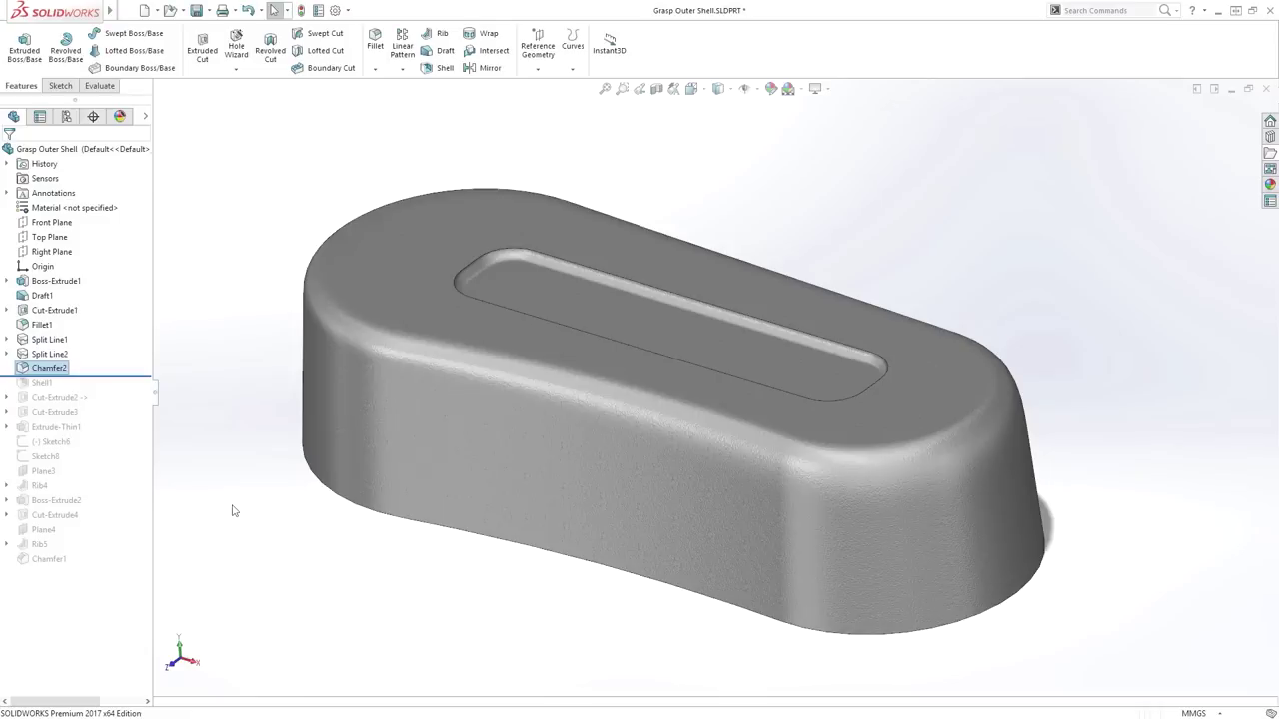
pyautogui.moveTo(114, 379); pyautogui.dragTo(101, 512)
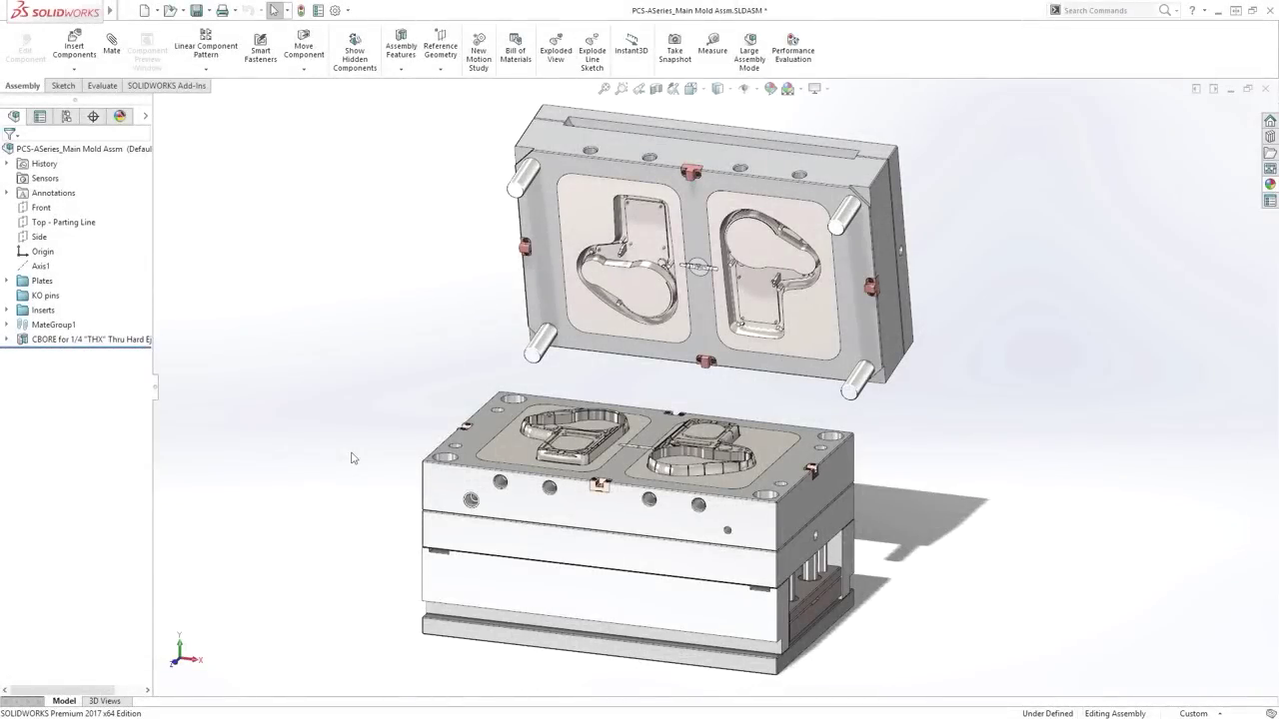
# - Section the lower mold plate on Plane1 and zoom into the channel along its front edge
pyautogui.click(451, 469)
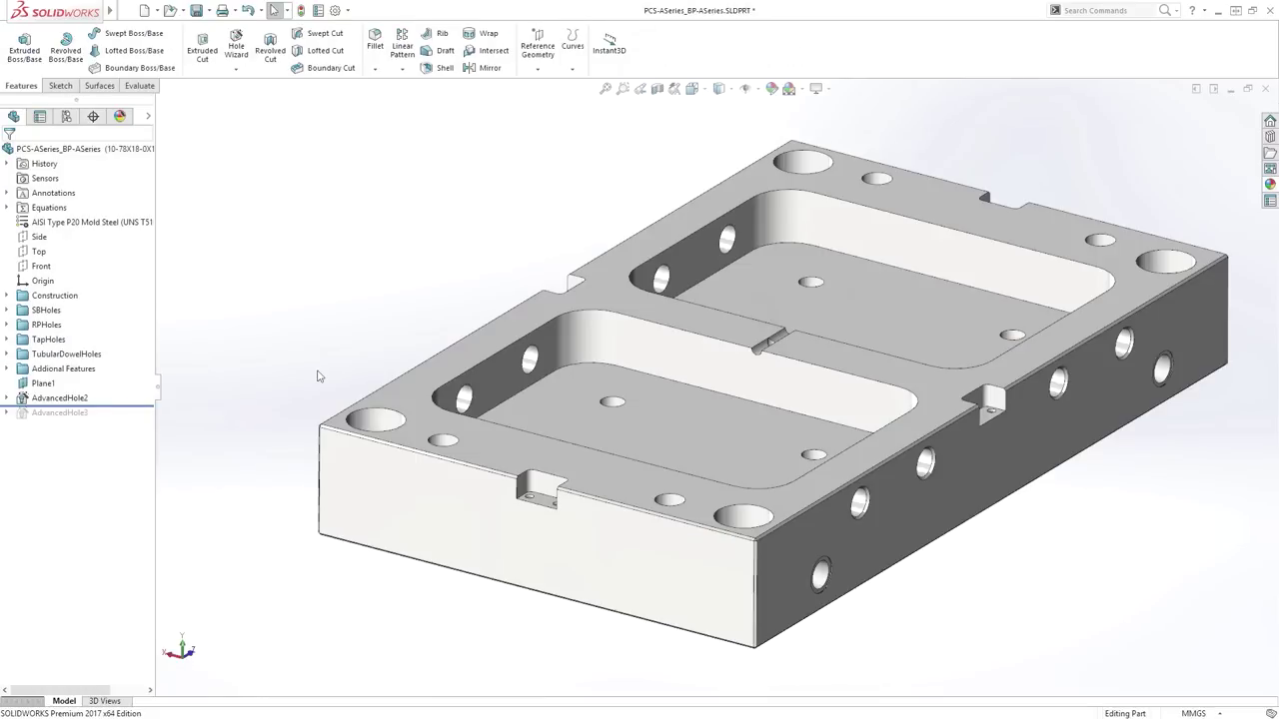
pyautogui.click(277, 343)
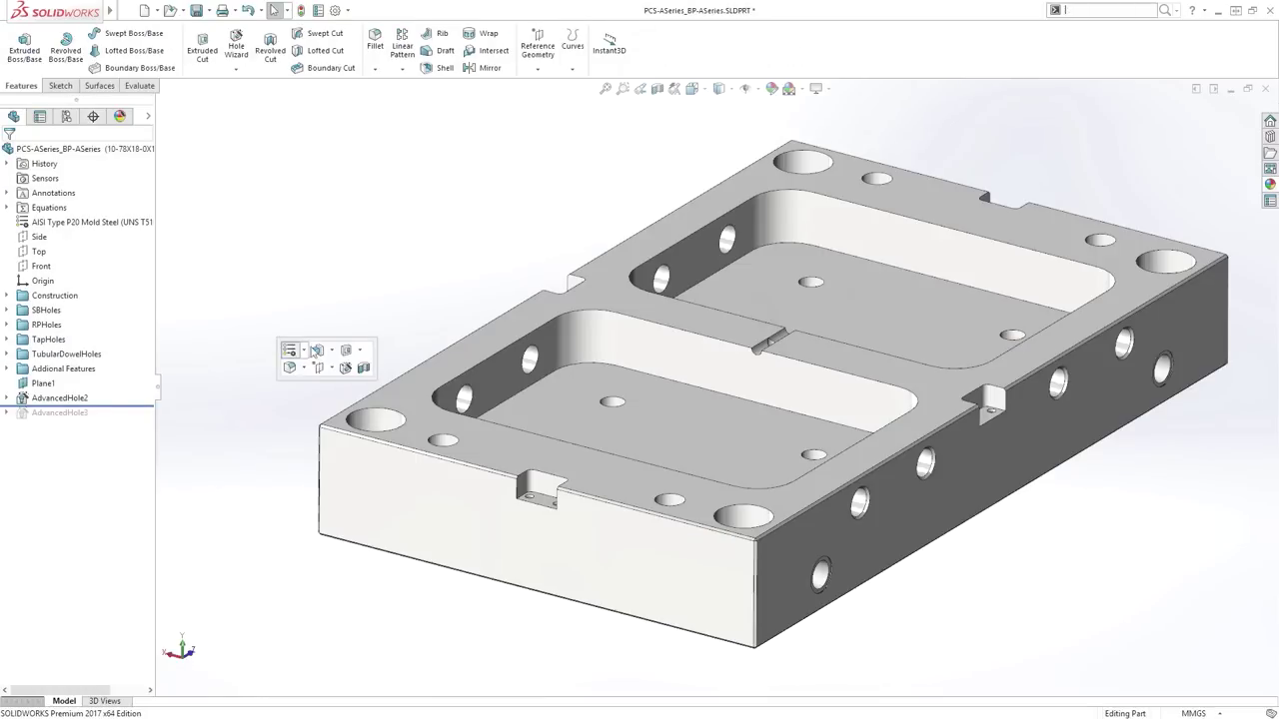
pyautogui.click(345, 368)
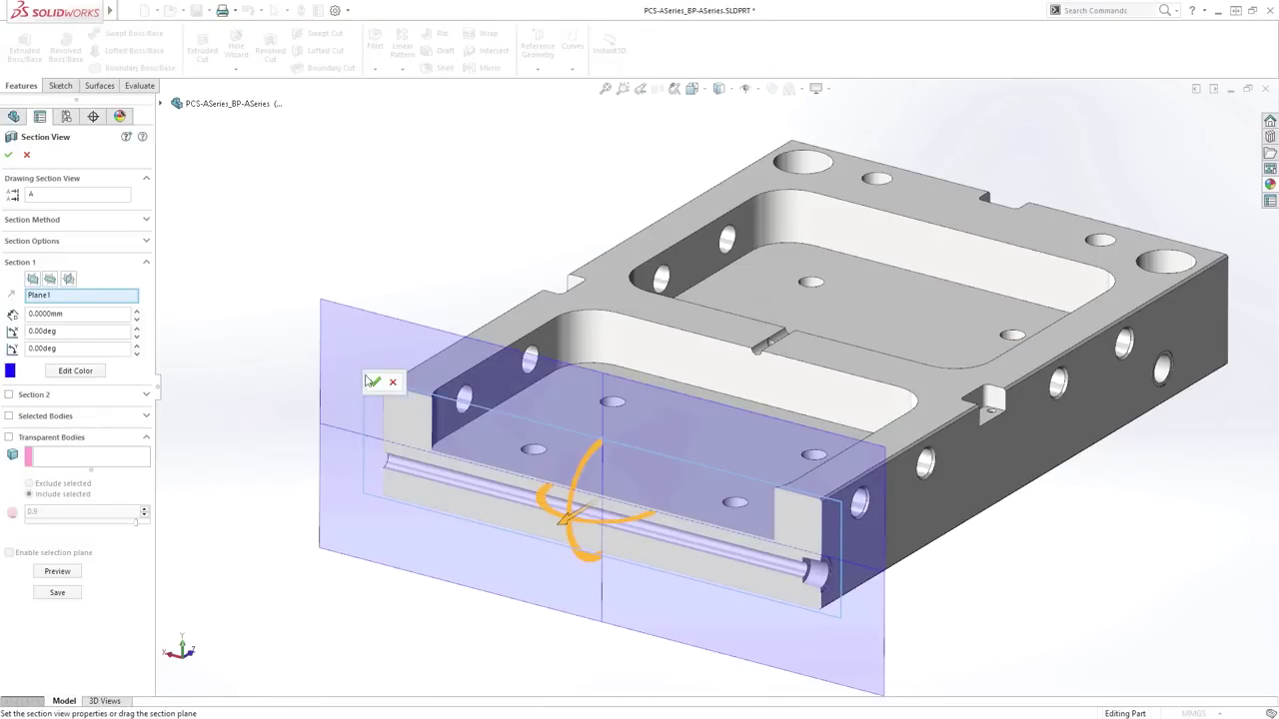
pyautogui.click(371, 383)
pyautogui.moveTo(302, 339); pyautogui.dragTo(324, 362, button='right')
pyautogui.moveTo(320, 367); pyautogui.dragTo(891, 662)
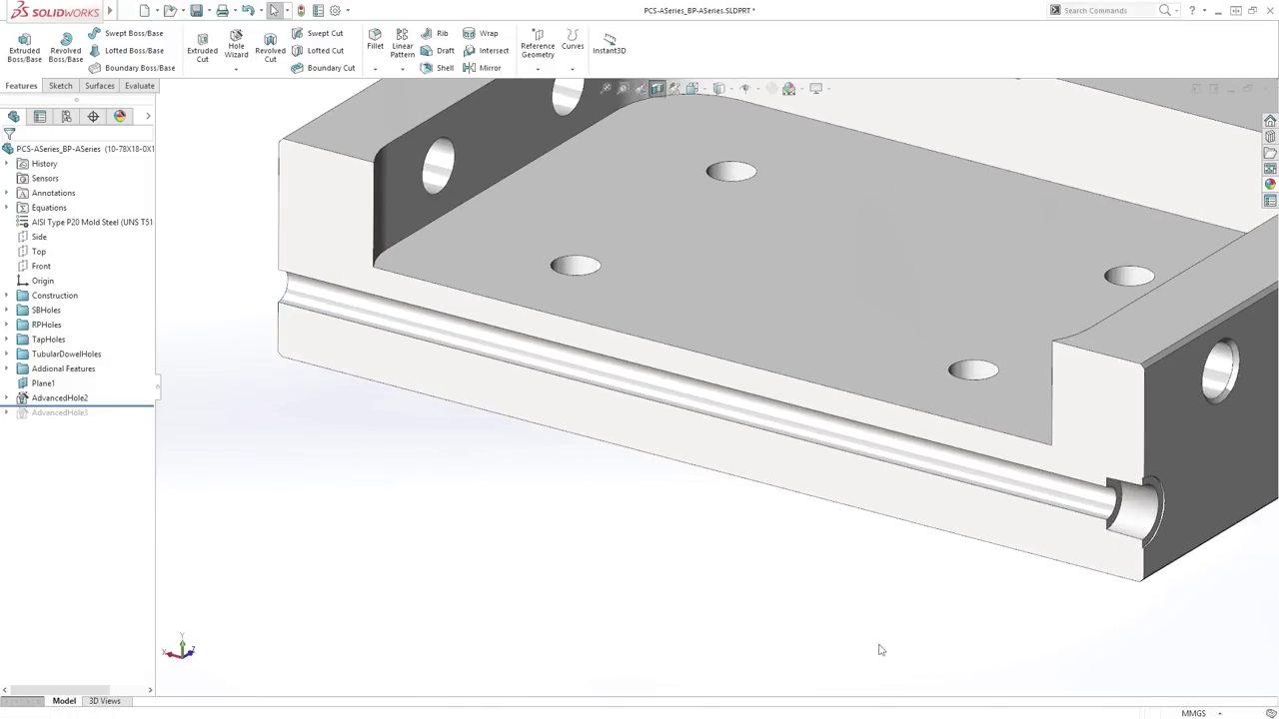
pyautogui.click(681, 400)
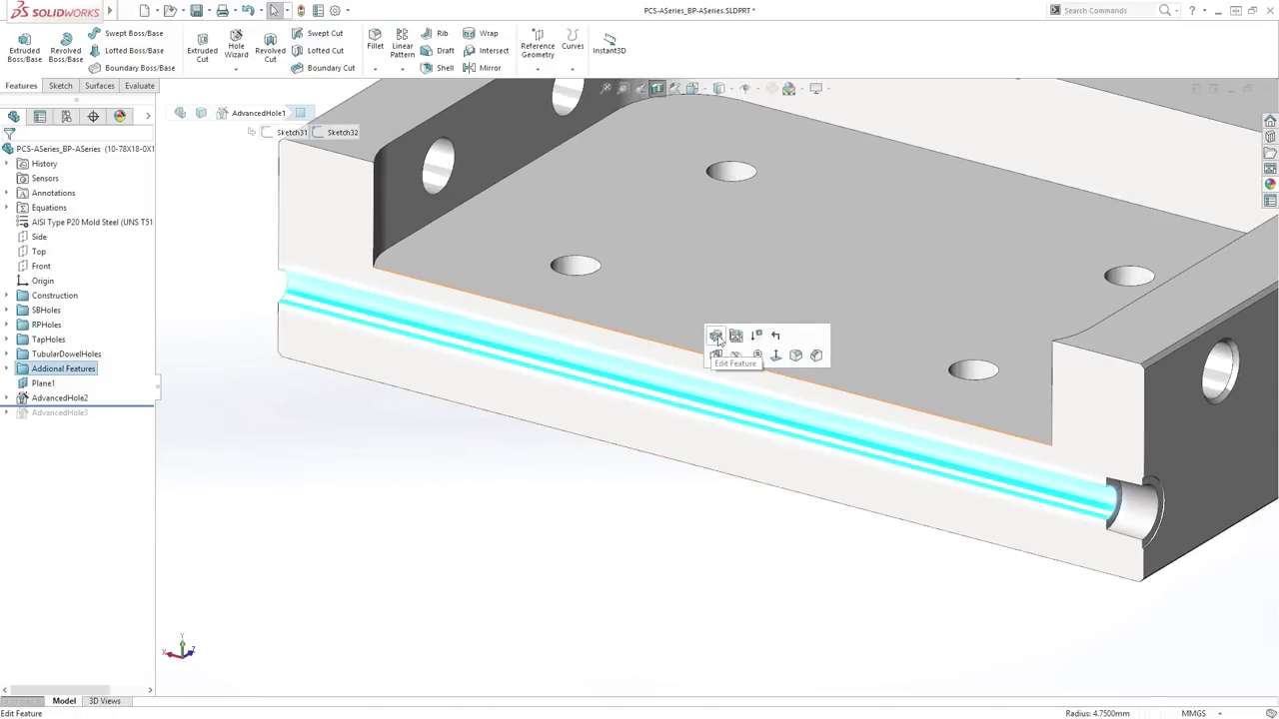
# - Add a 3/8 Tapered Pipe Tap element to the channel hole's far side
pyautogui.click(716, 337)
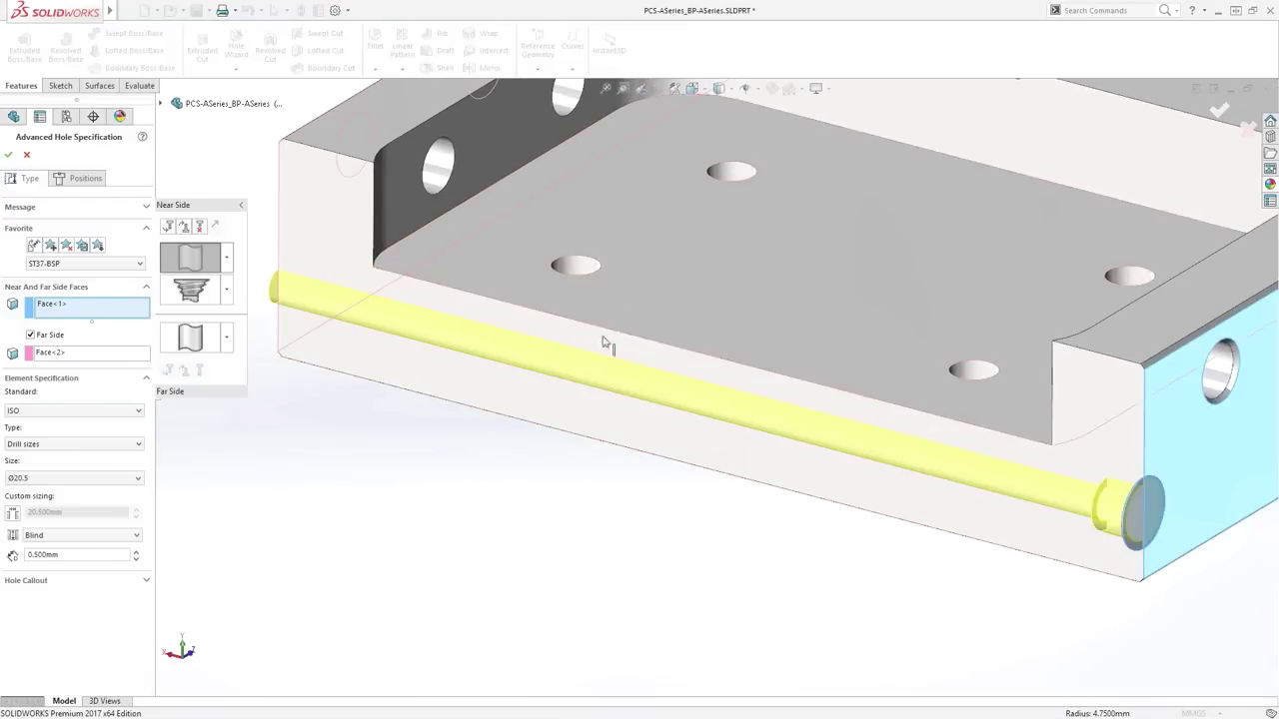
pyautogui.click(190, 336)
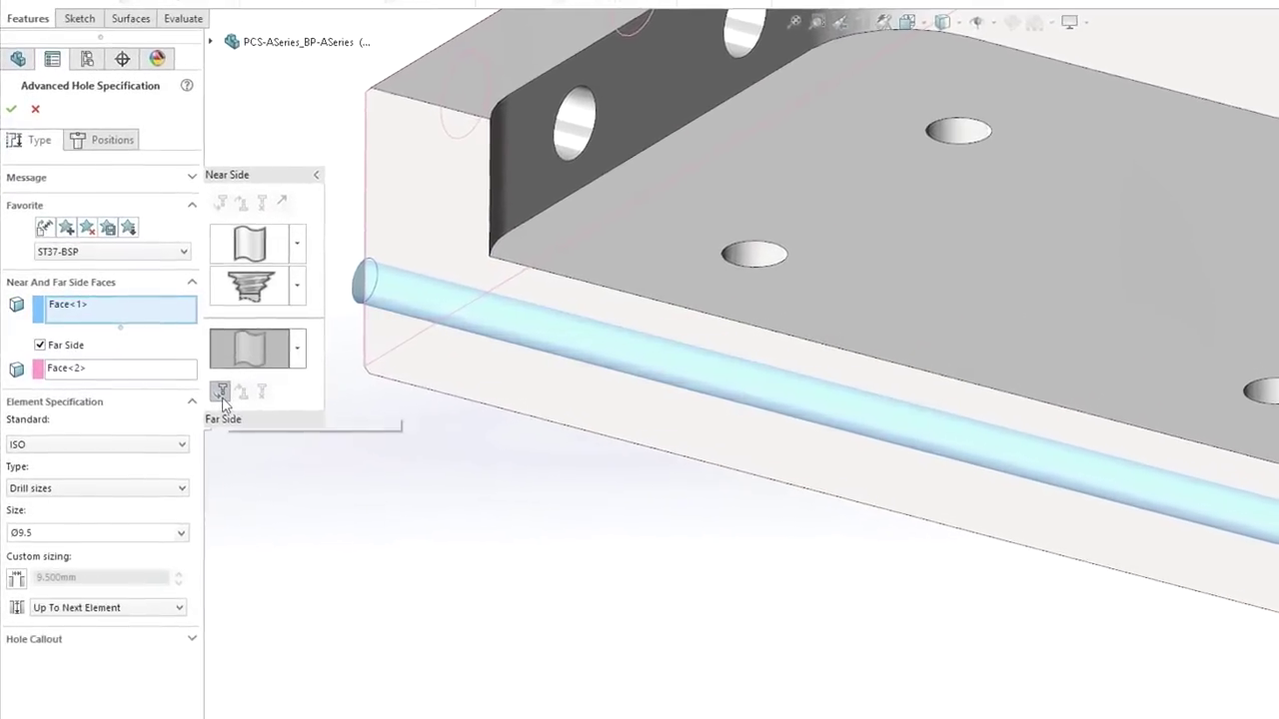
pyautogui.click(222, 392)
pyautogui.click(296, 394)
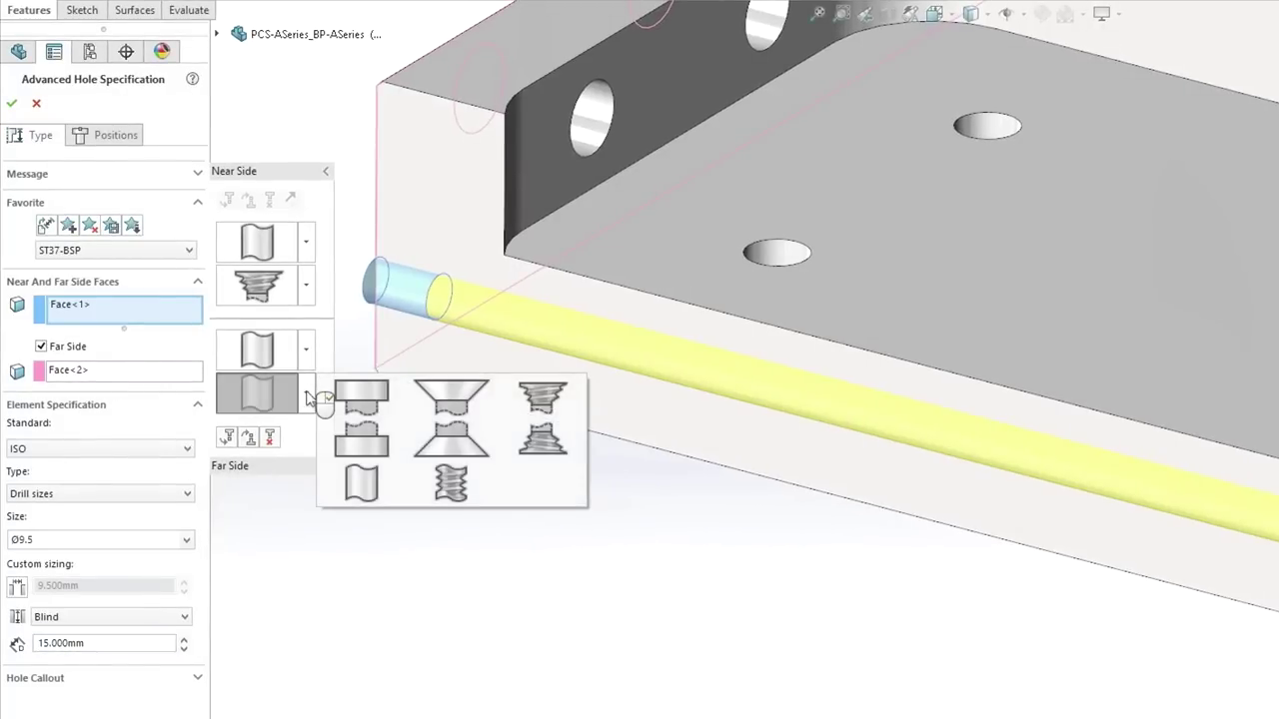
pyautogui.click(530, 442)
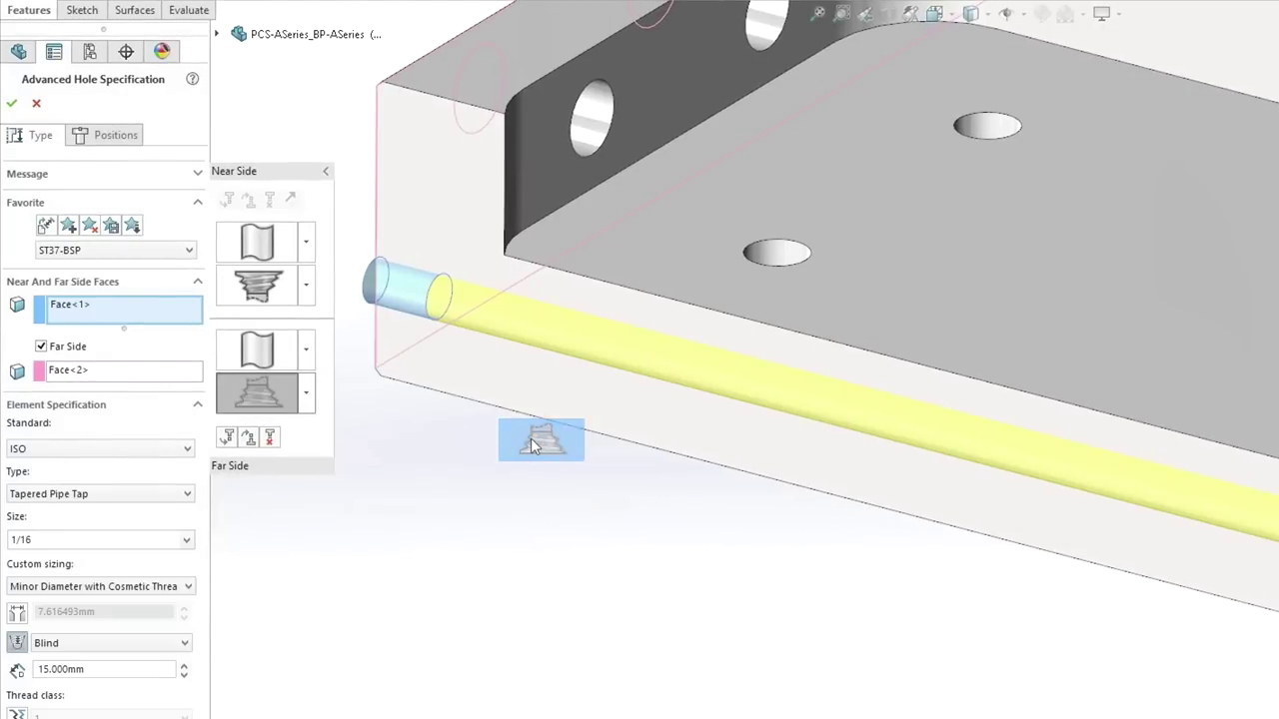
pyautogui.click(168, 539)
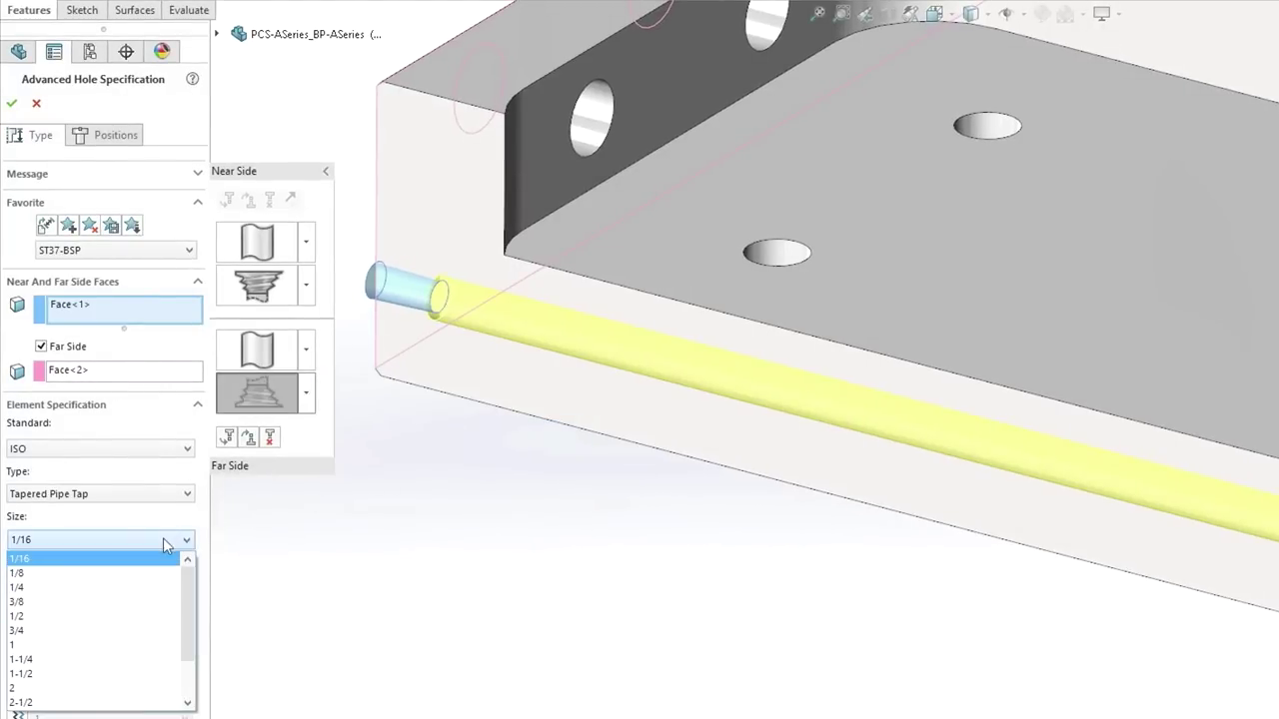
pyautogui.click(136, 603)
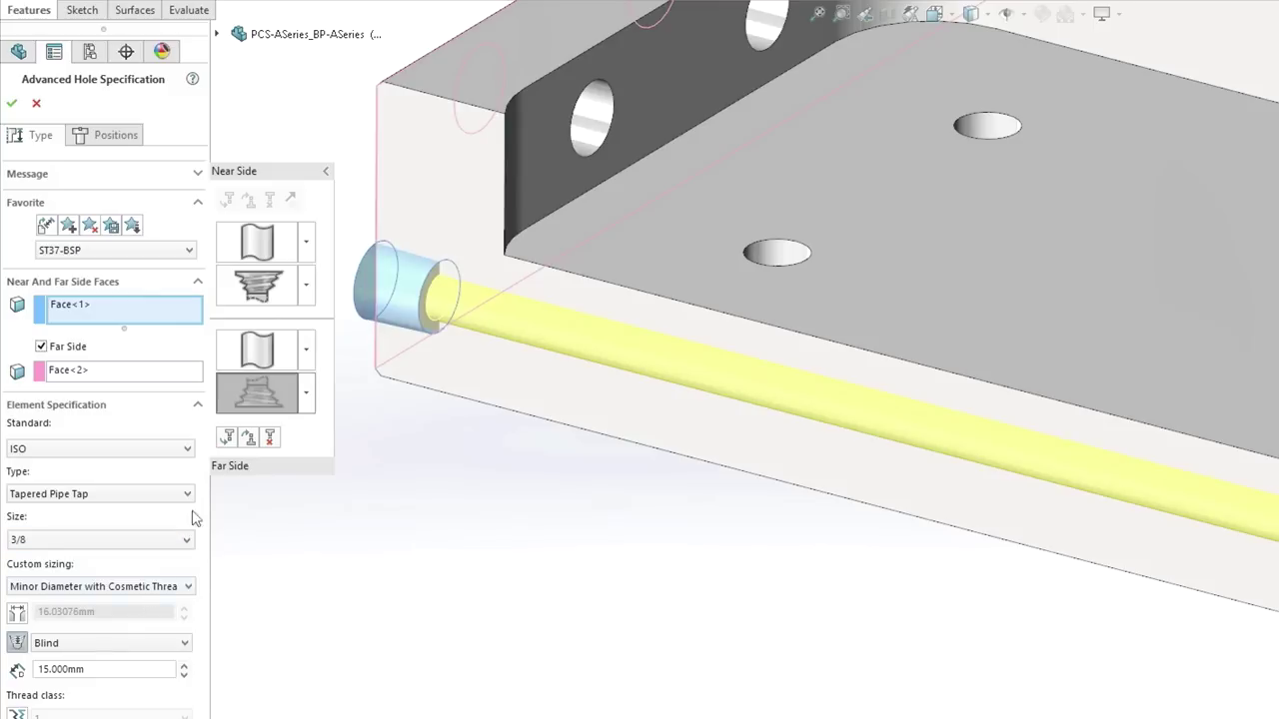
# - Add a Drill sizes Ø20.0 far-side element 0.5 mm deep and accept the hole
pyautogui.click(226, 441)
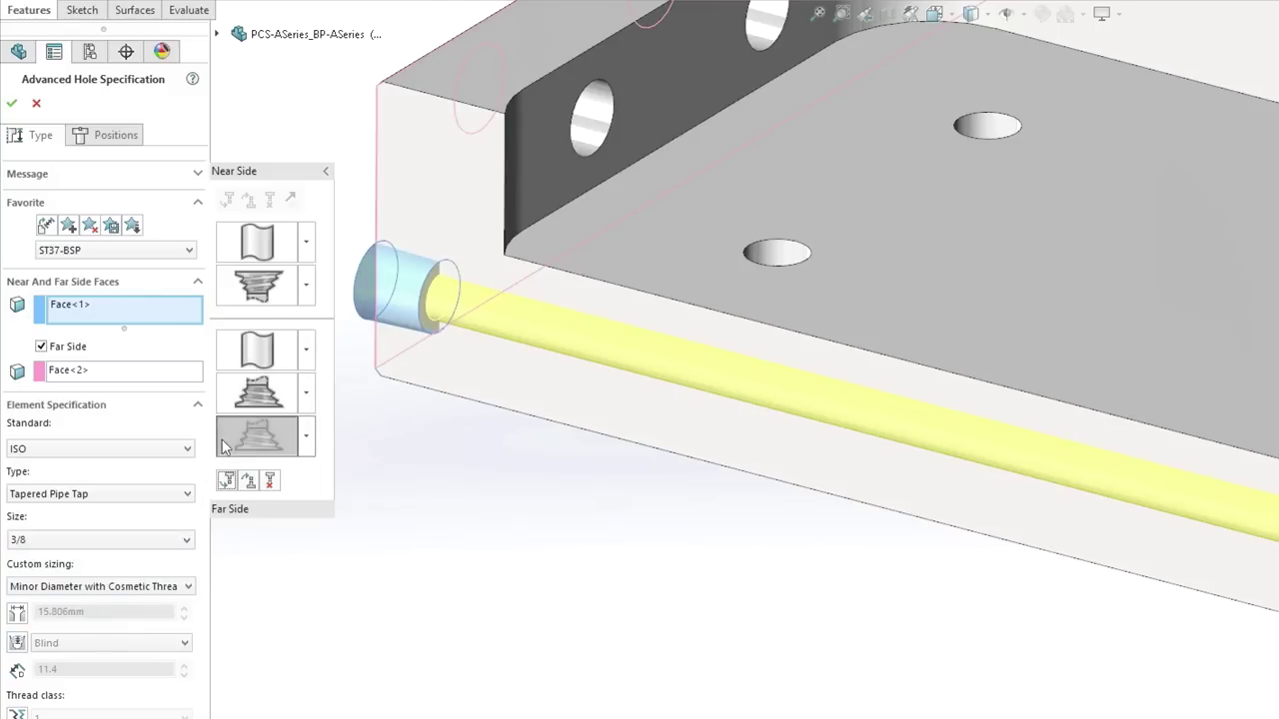
pyautogui.click(283, 446)
pyautogui.click(357, 527)
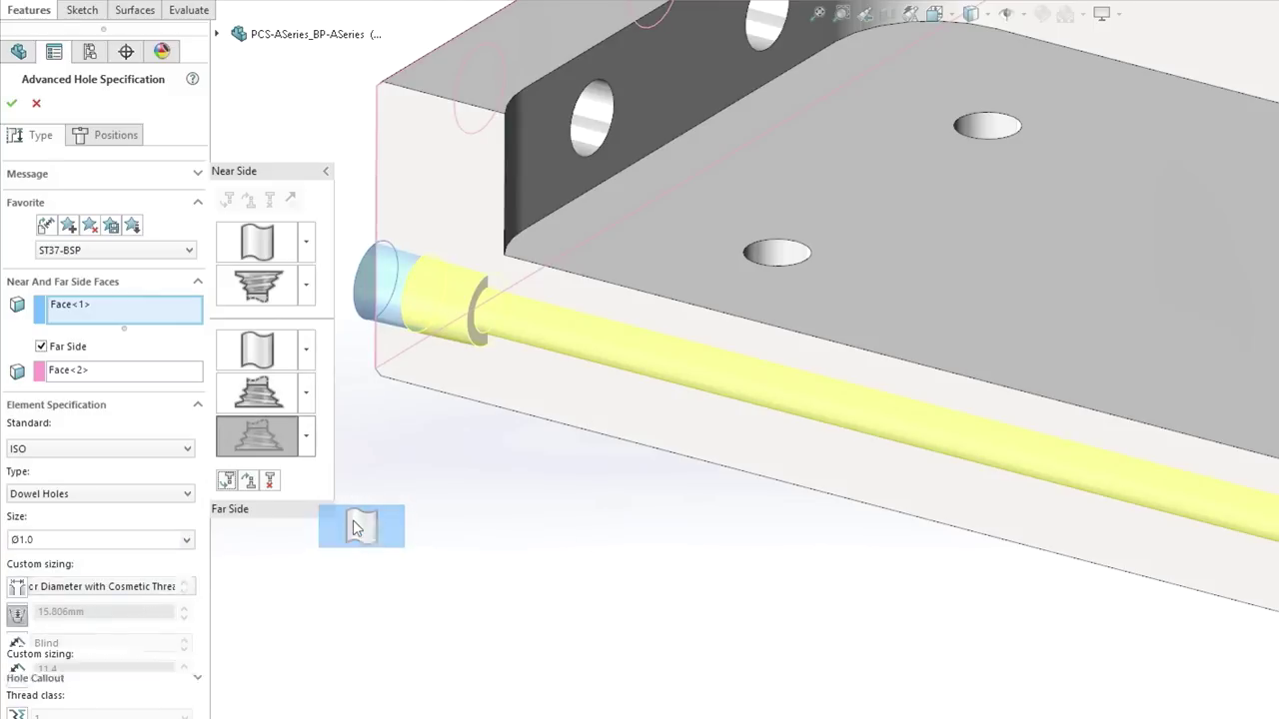
pyautogui.click(184, 494)
pyautogui.click(183, 518)
pyautogui.click(187, 542)
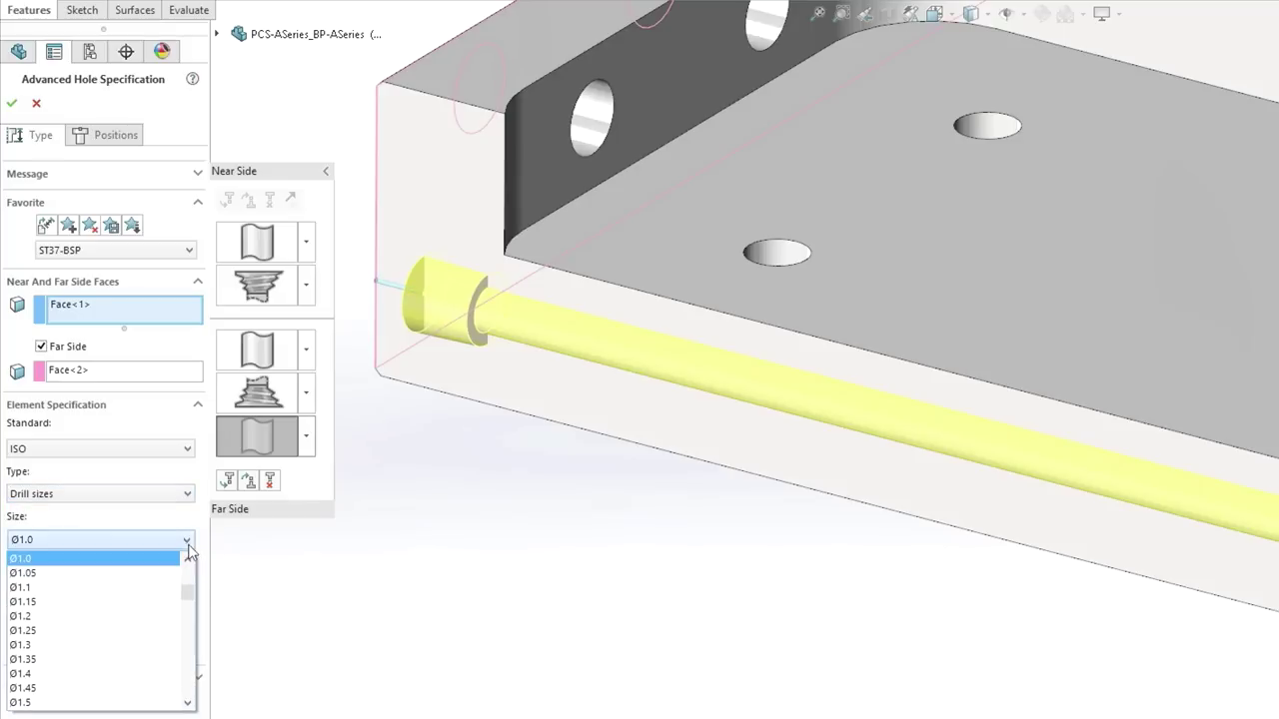
pyautogui.moveTo(193, 596); pyautogui.dragTo(193, 676)
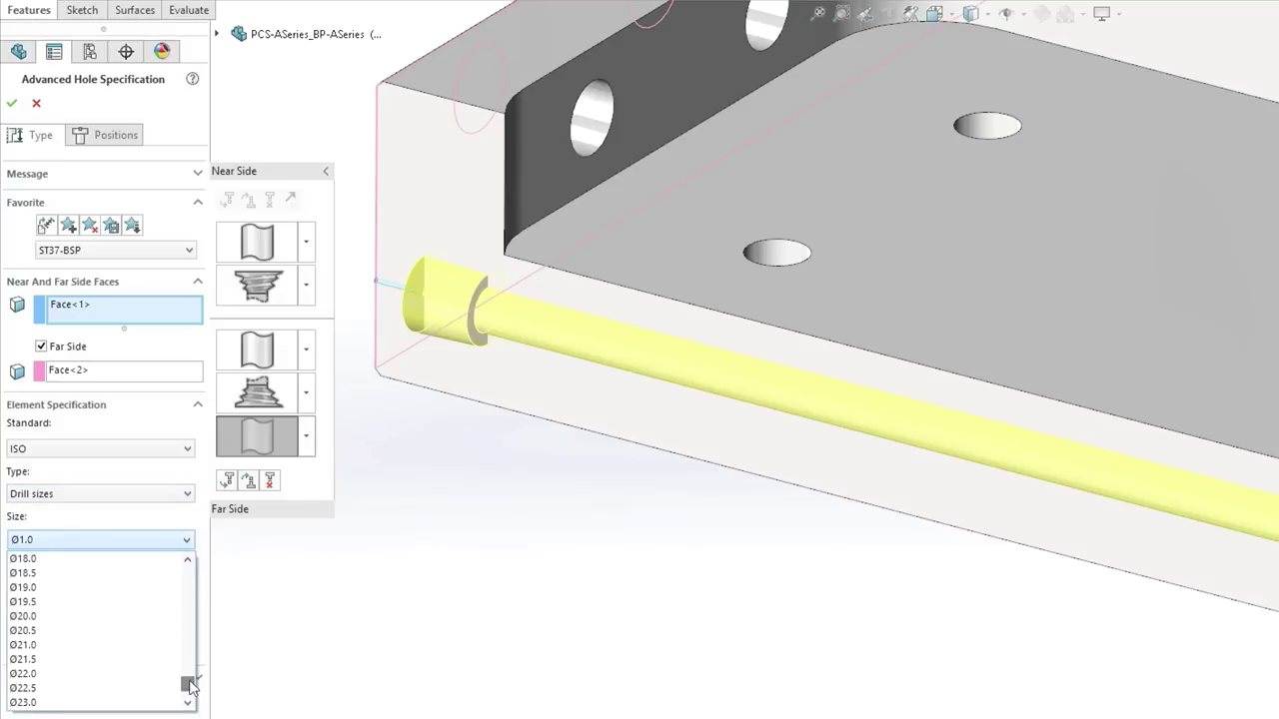
pyautogui.click(120, 617)
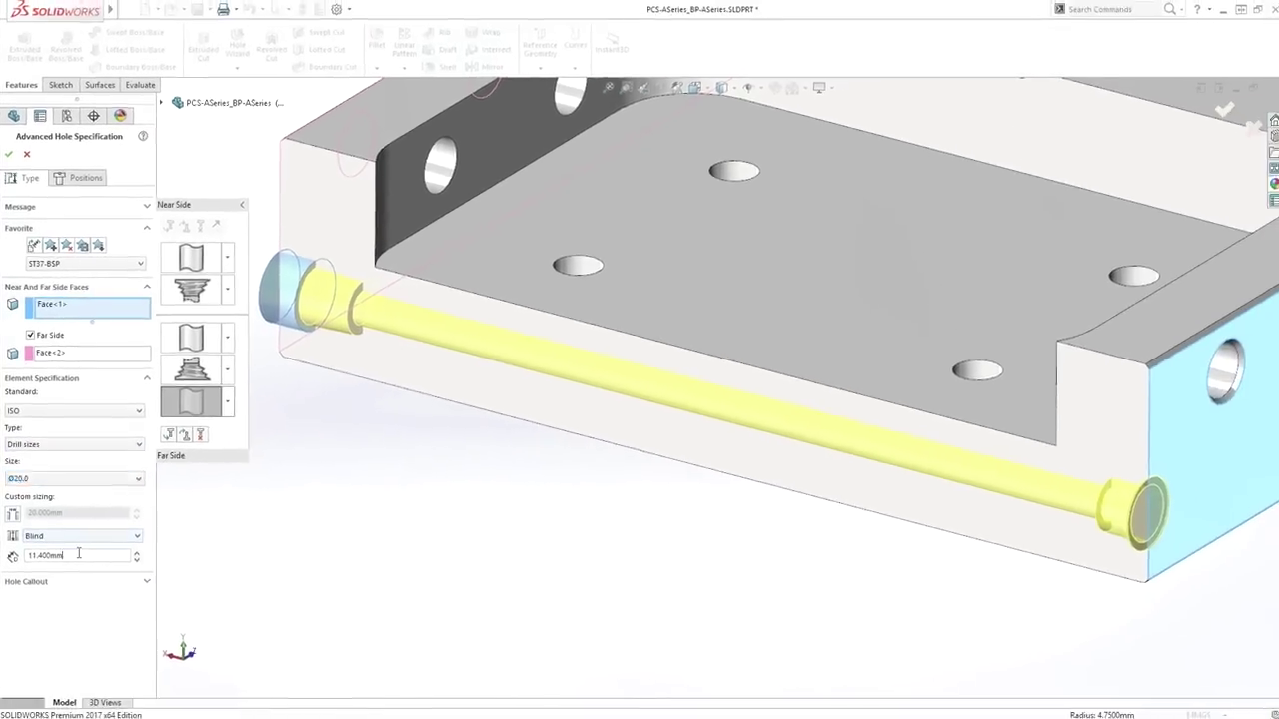
pyautogui.doubleClick(78, 555)
pyautogui.press('Return')
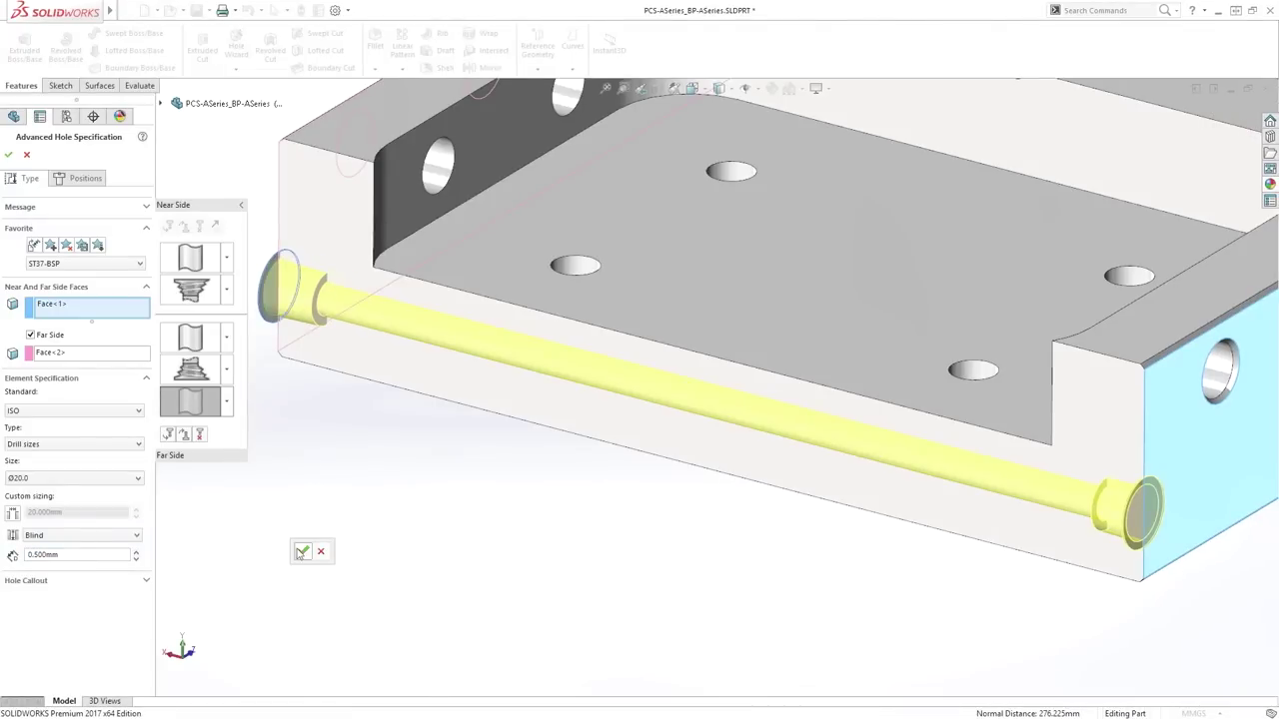
pyautogui.click(302, 552)
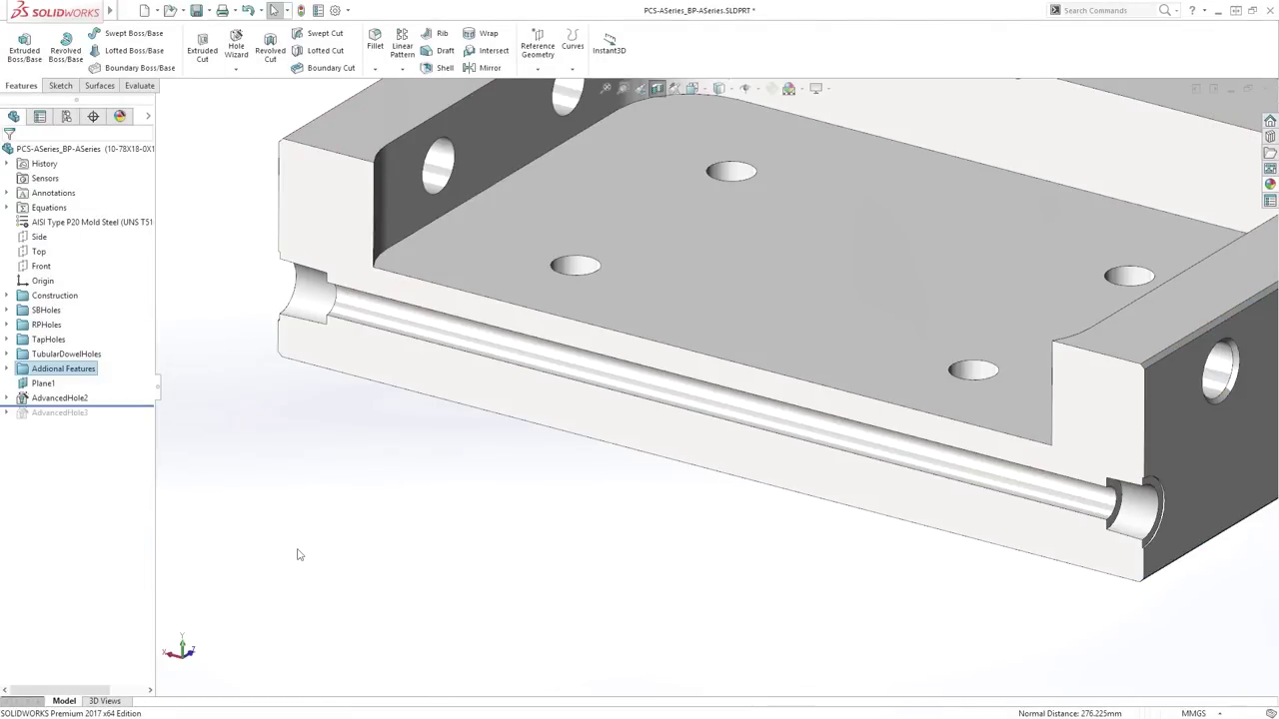
# - Turn off the section view, roll forward past AdvancedHole3, and switch to Internal Detail display
pyautogui.press('s')
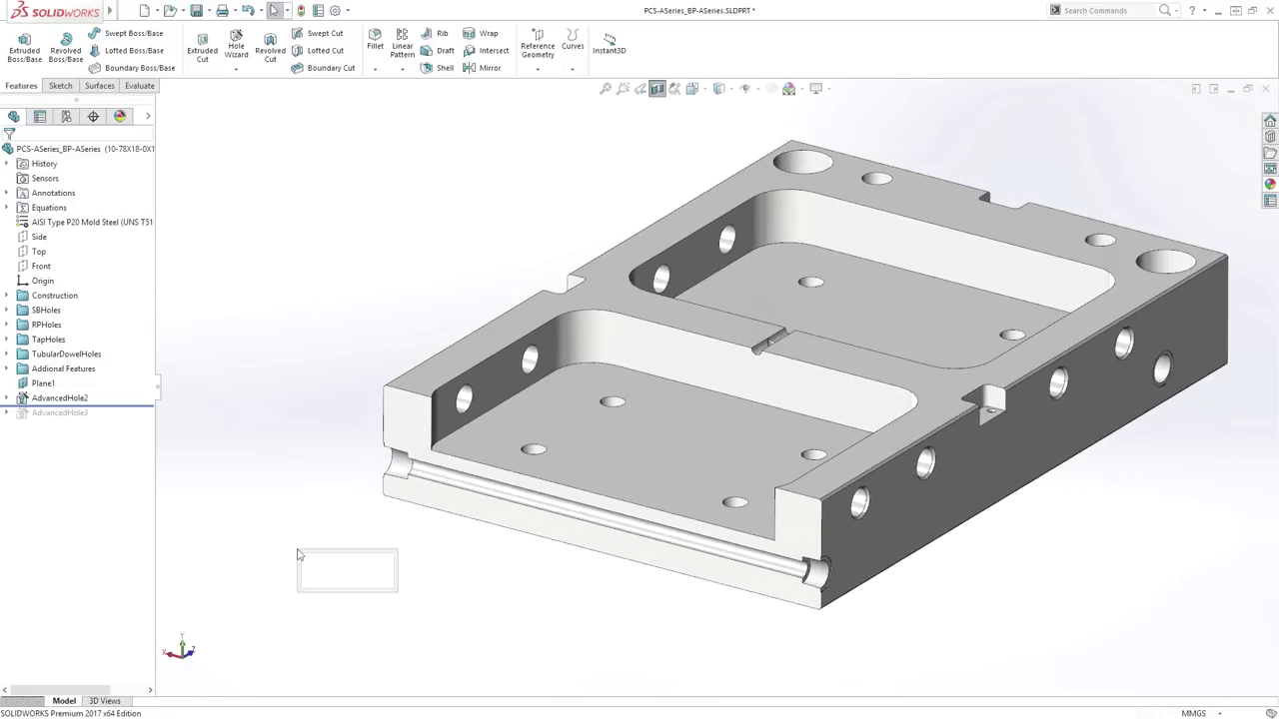
pyautogui.click(368, 579)
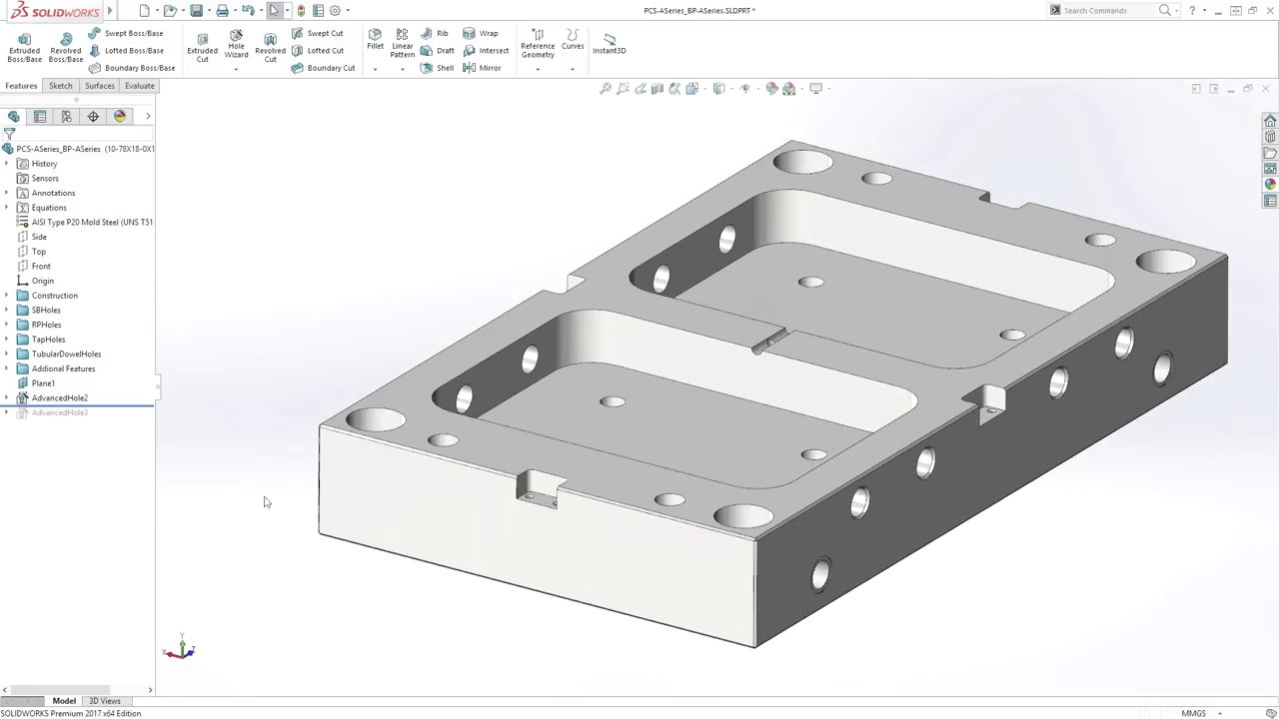
pyautogui.moveTo(145, 416); pyautogui.dragTo(137, 423)
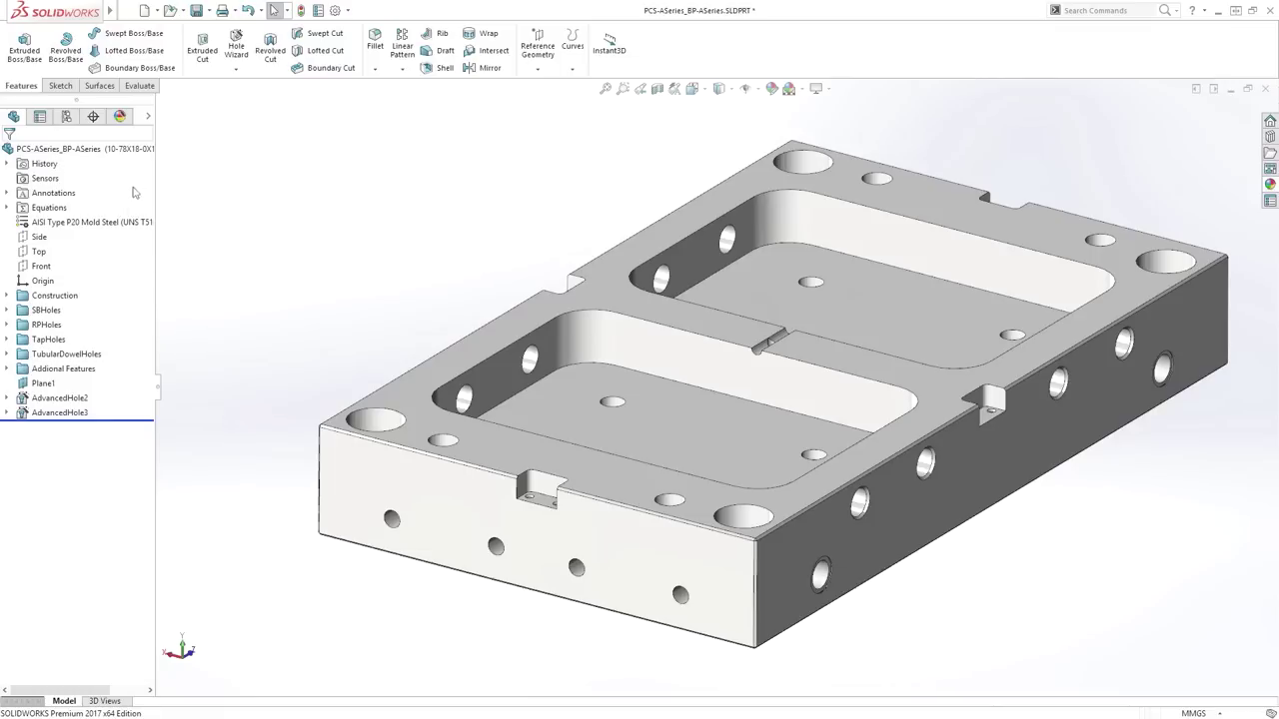
pyautogui.click(152, 118)
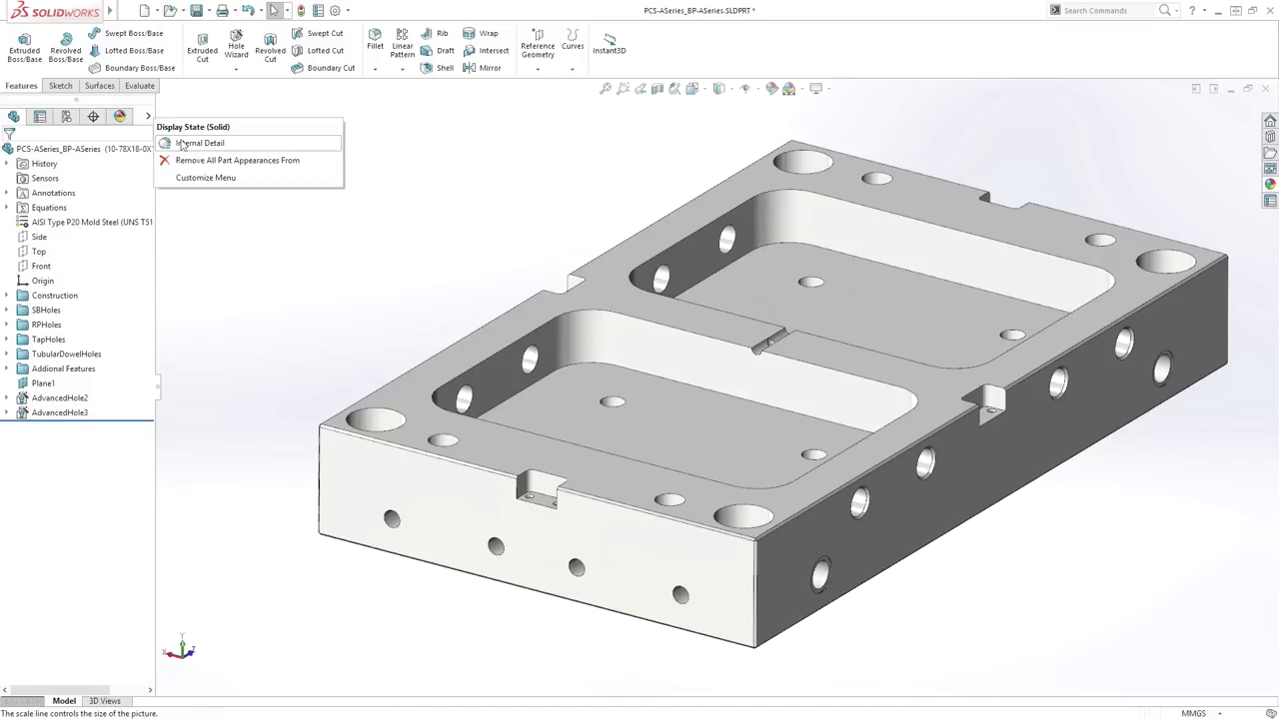
pyautogui.click(183, 144)
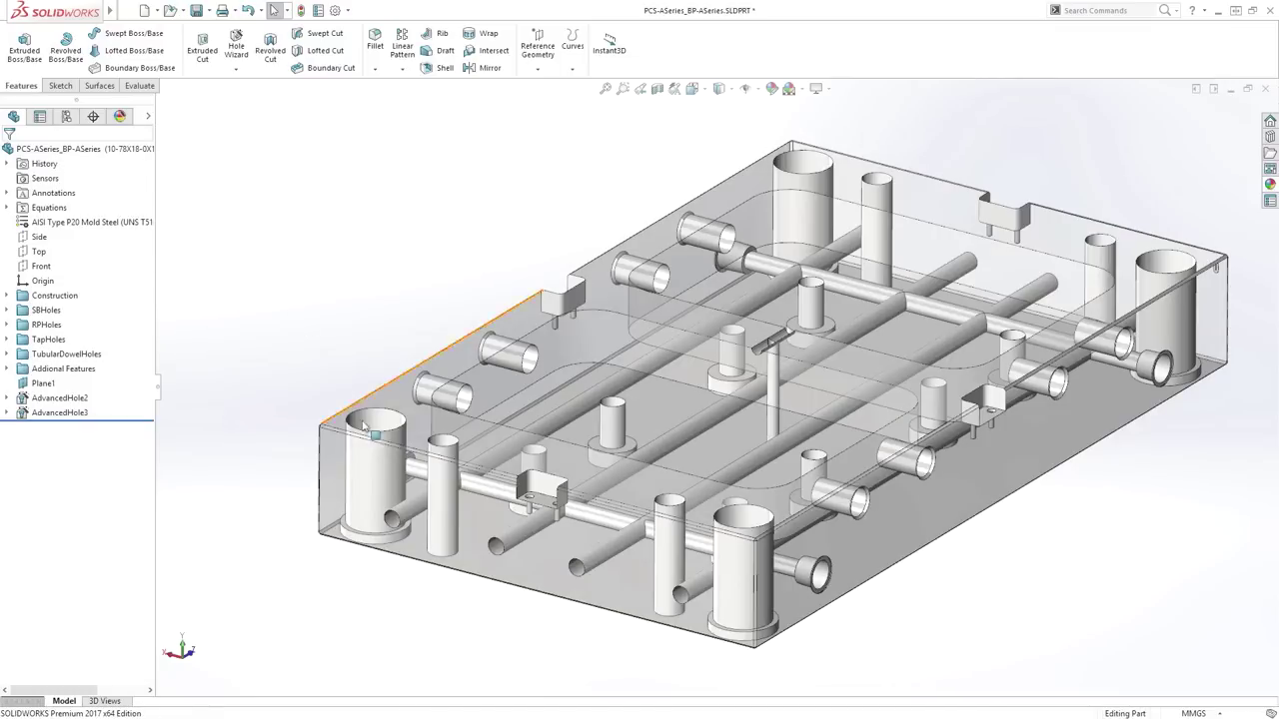
pyautogui.click(525, 531)
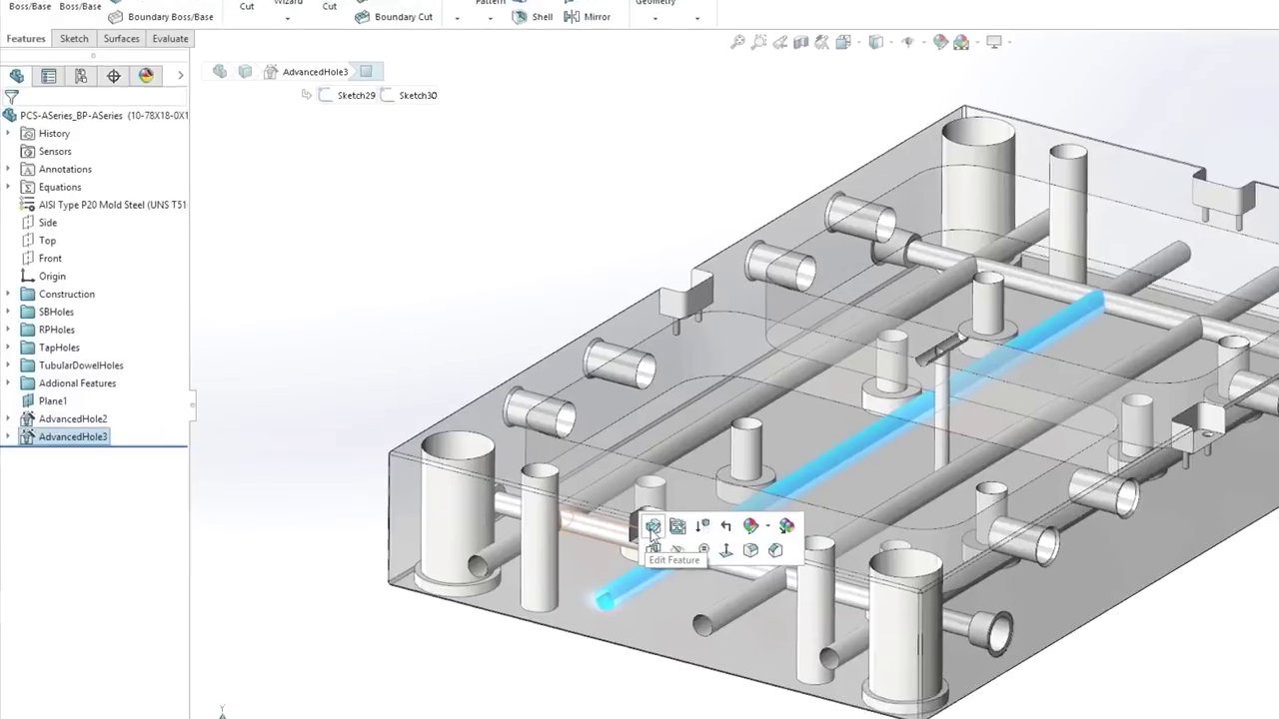
# - Apply the ST37-BSP favorite to AdvancedHole3 and set the plate back to Solid display
pyautogui.click(652, 526)
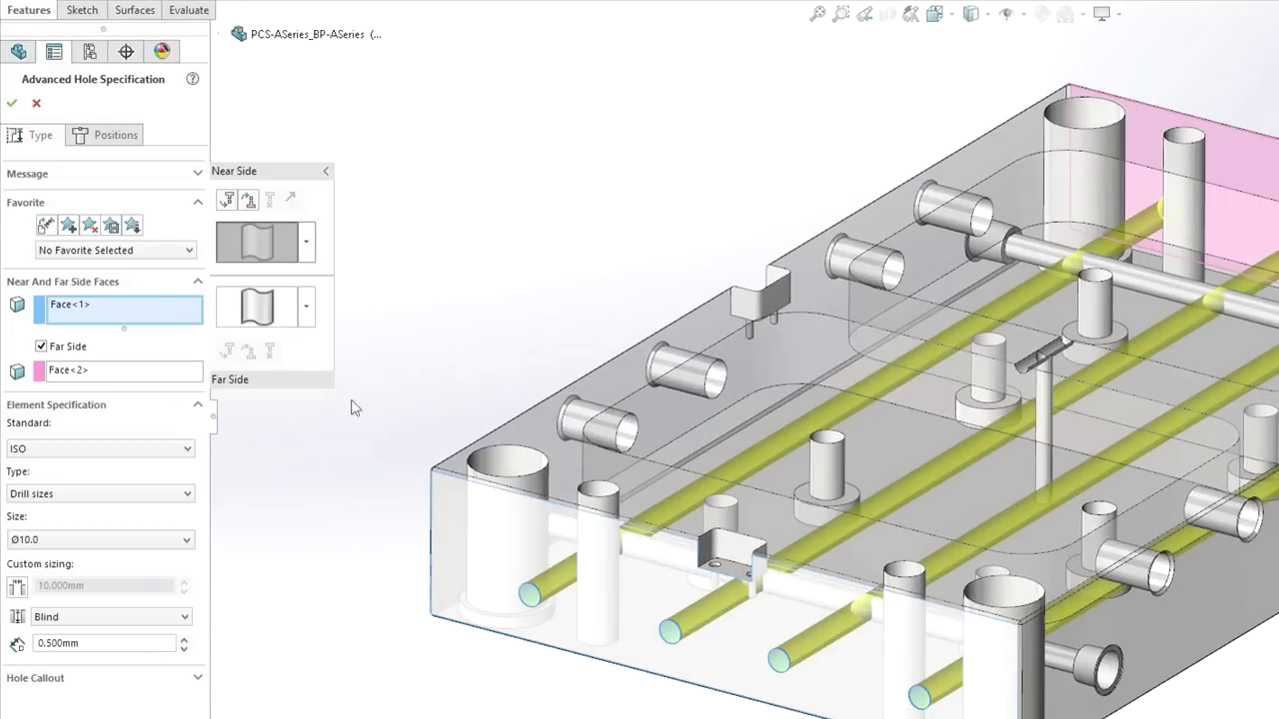
pyautogui.click(150, 250)
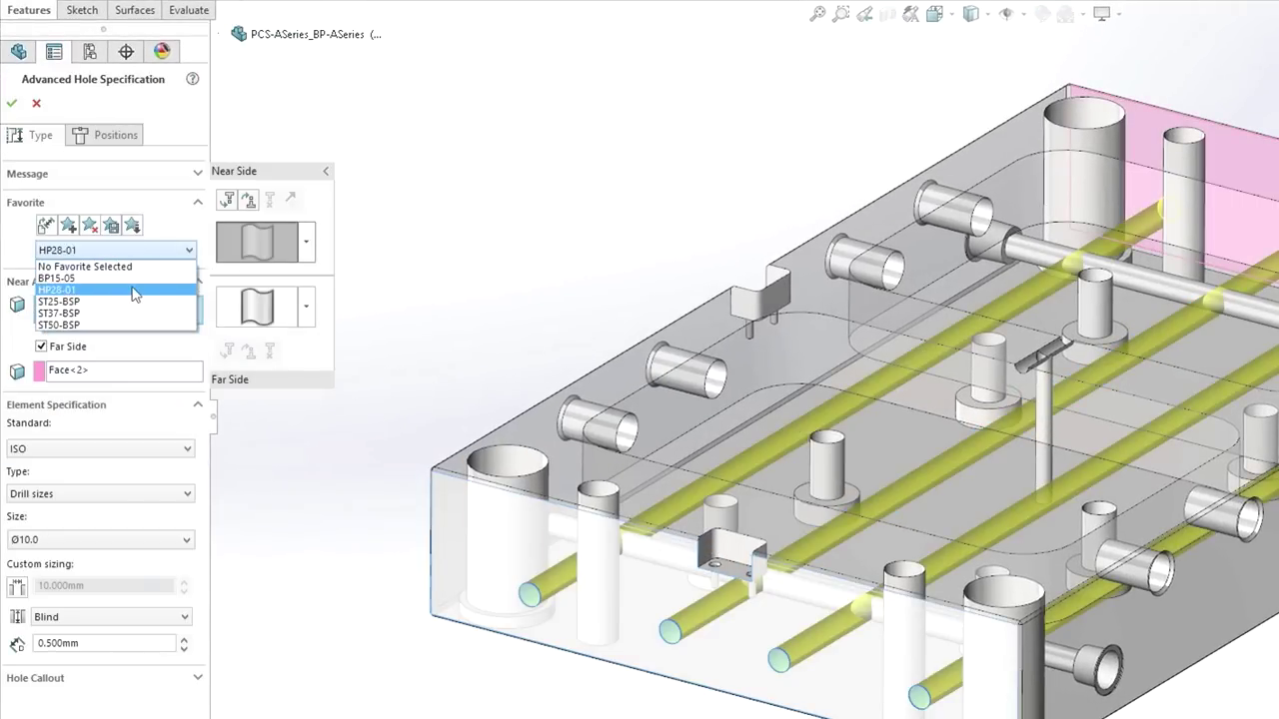
pyautogui.click(135, 289)
pyautogui.click(132, 252)
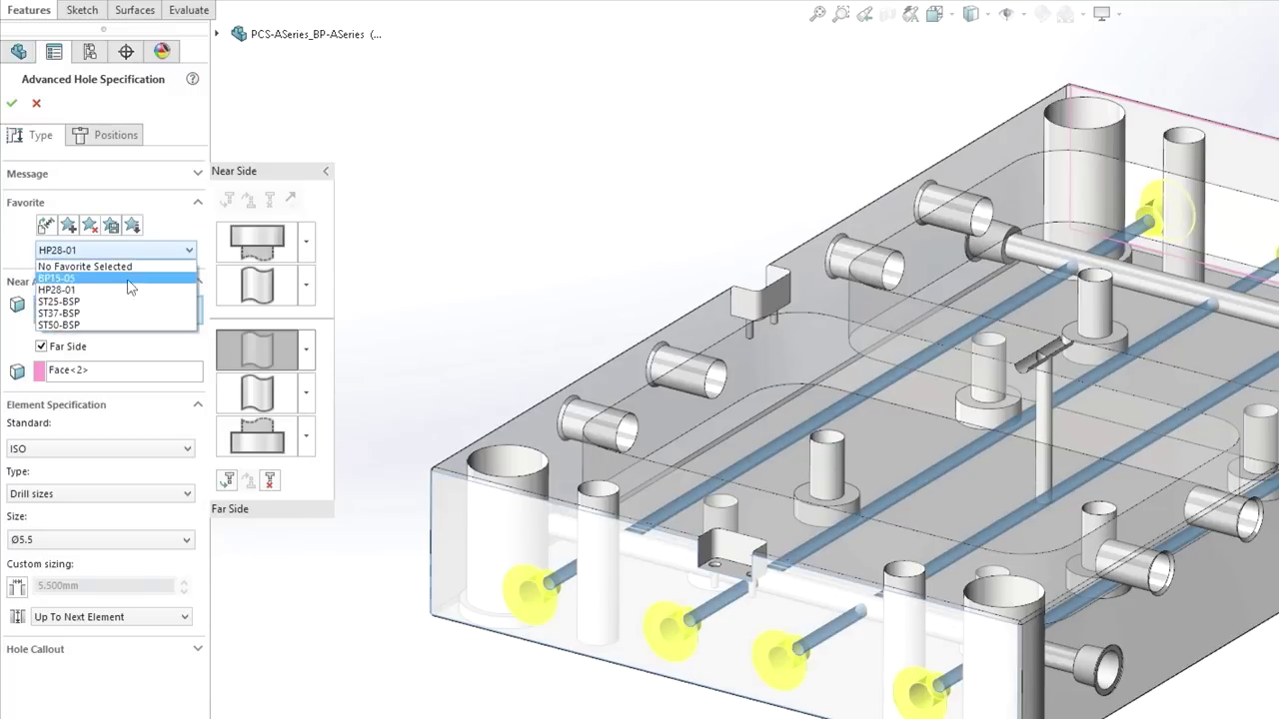
pyautogui.click(122, 315)
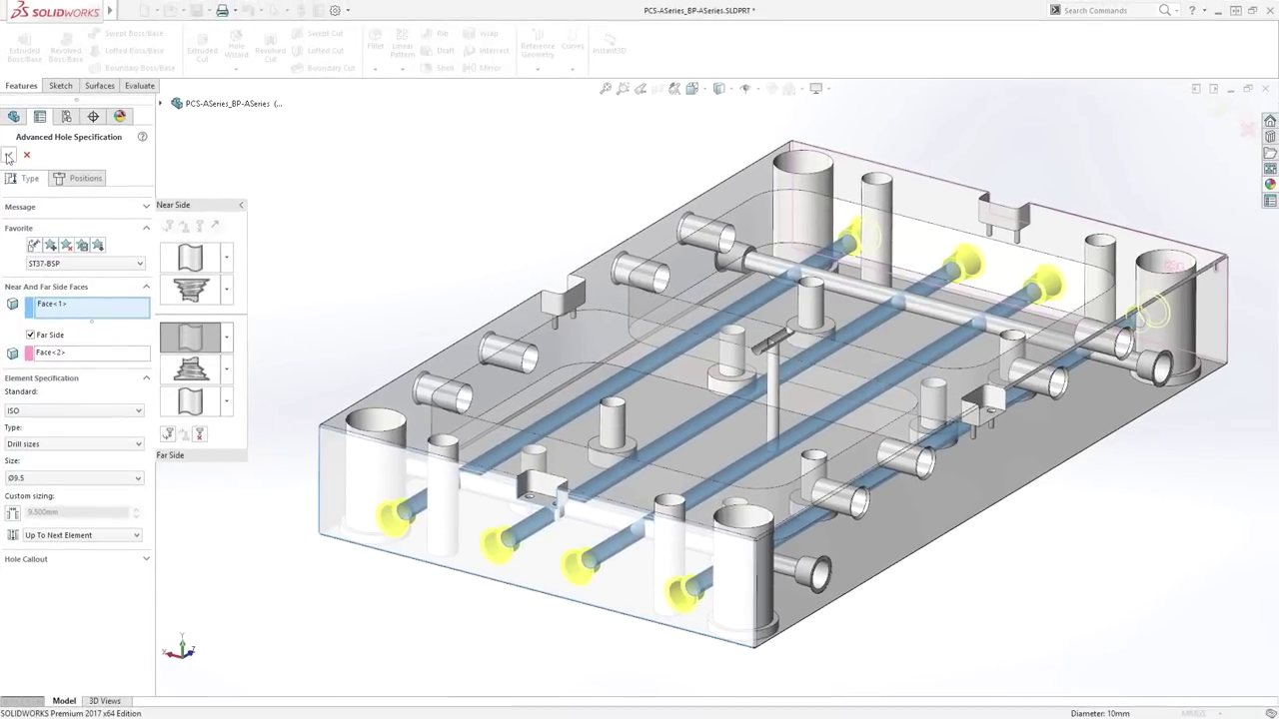
pyautogui.click(8, 156)
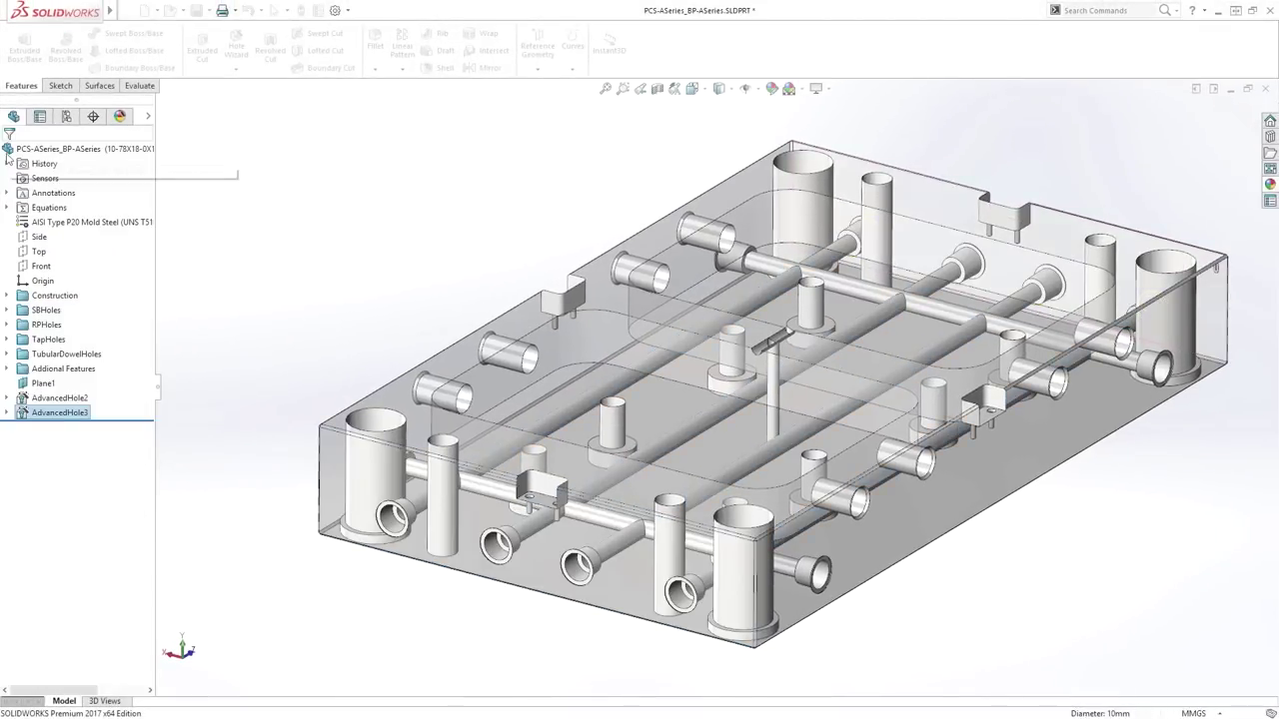
pyautogui.rightClick(148, 117)
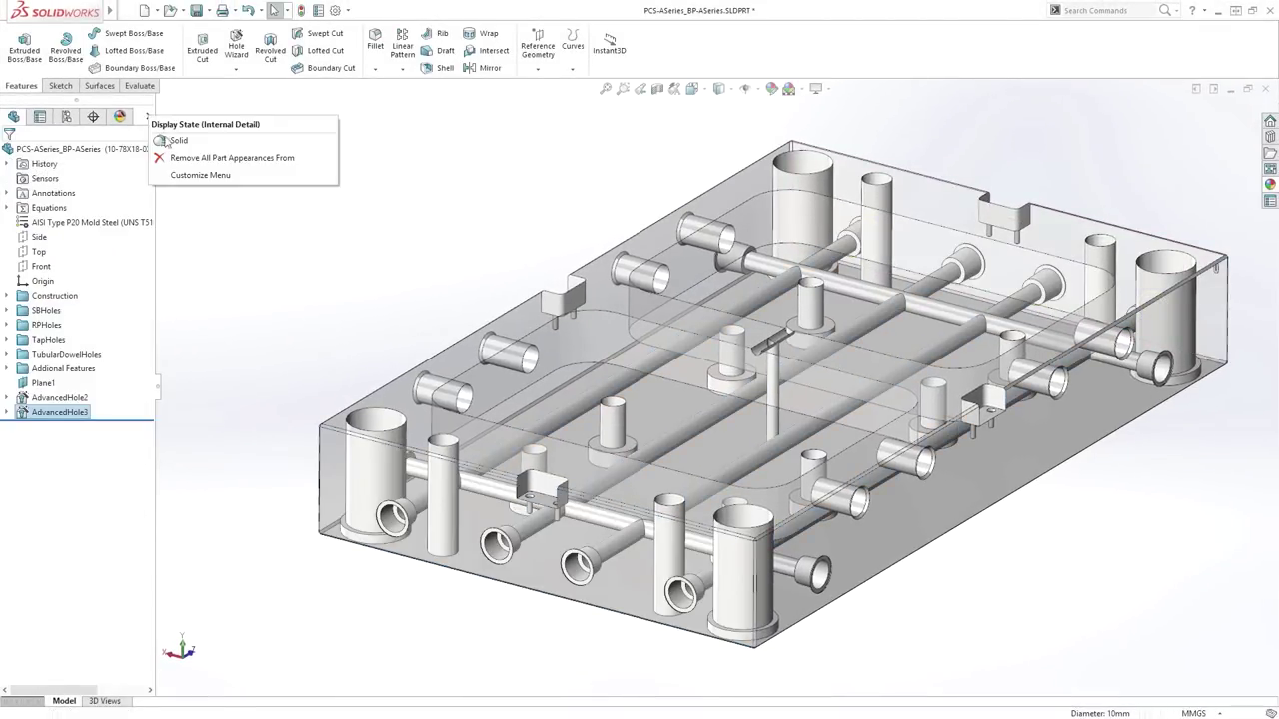
pyautogui.click(166, 140)
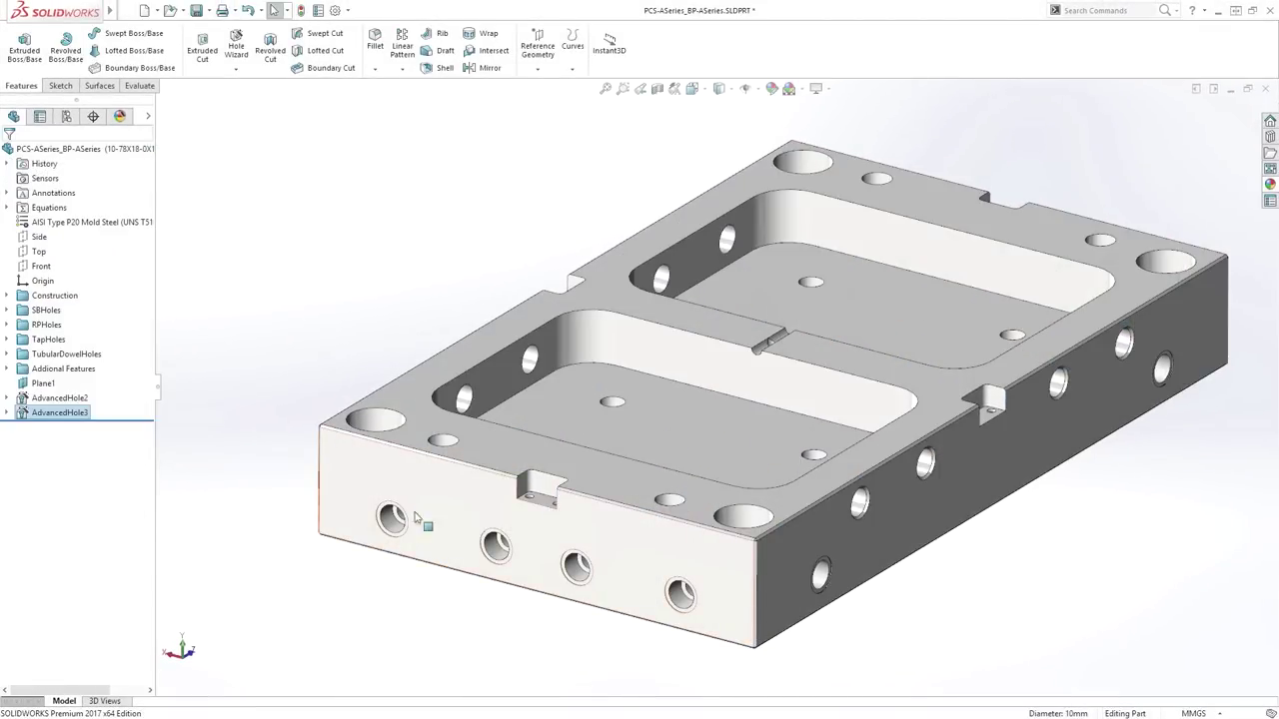
# - Orbit the view to see the grasp 1-1 arm brace from its other side
pyautogui.moveTo(545, 632)
pyautogui.mouseDown(button='middle')
pyautogui.moveTo(535, 611)
pyautogui.moveTo(380, 582)
pyautogui.moveTo(525, 634)
pyautogui.mouseUp(button='middle')
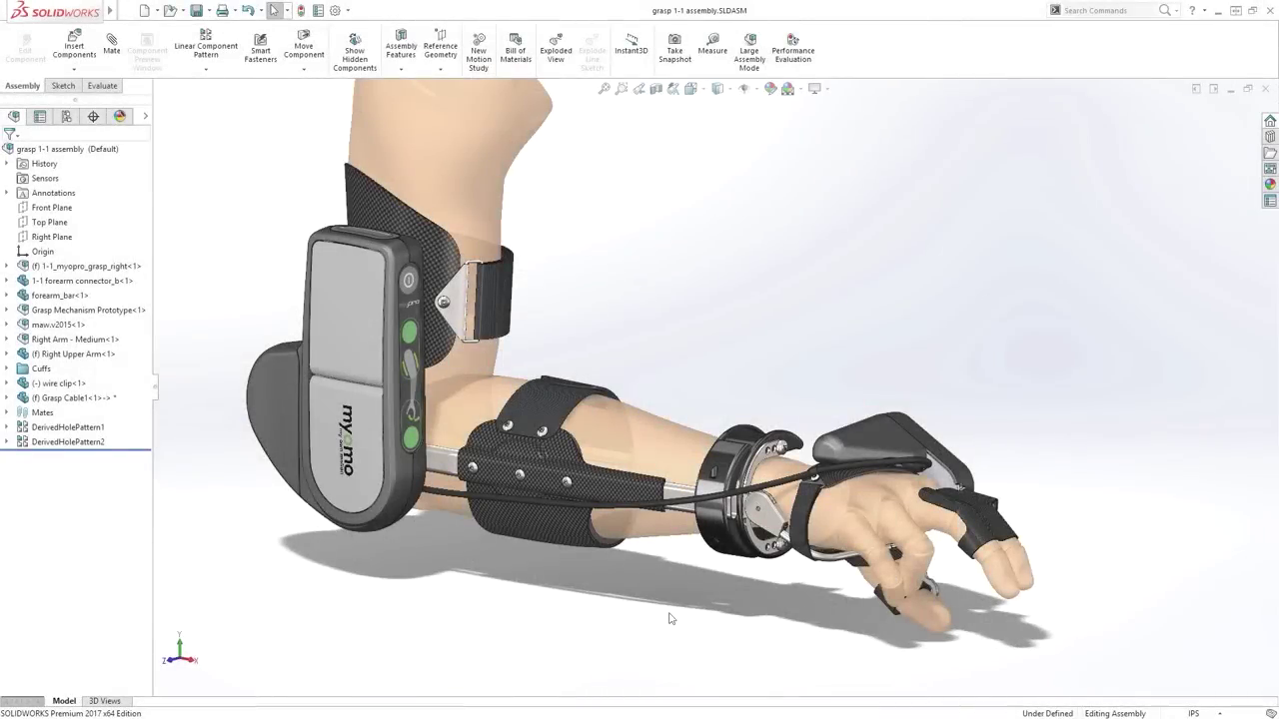
pyautogui.moveTo(627, 489)
pyautogui.mouseDown(button='middle')
pyautogui.moveTo(424, 473)
pyautogui.moveTo(642, 494)
pyautogui.mouseUp(button='middle')
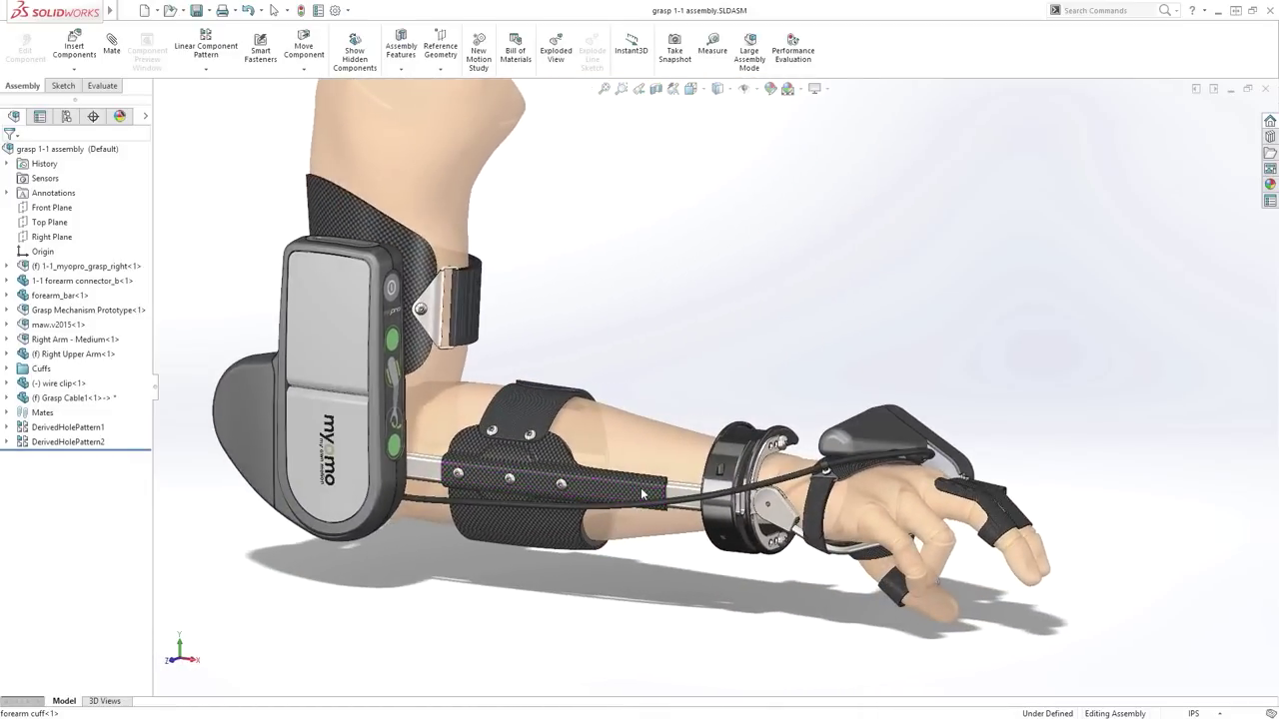